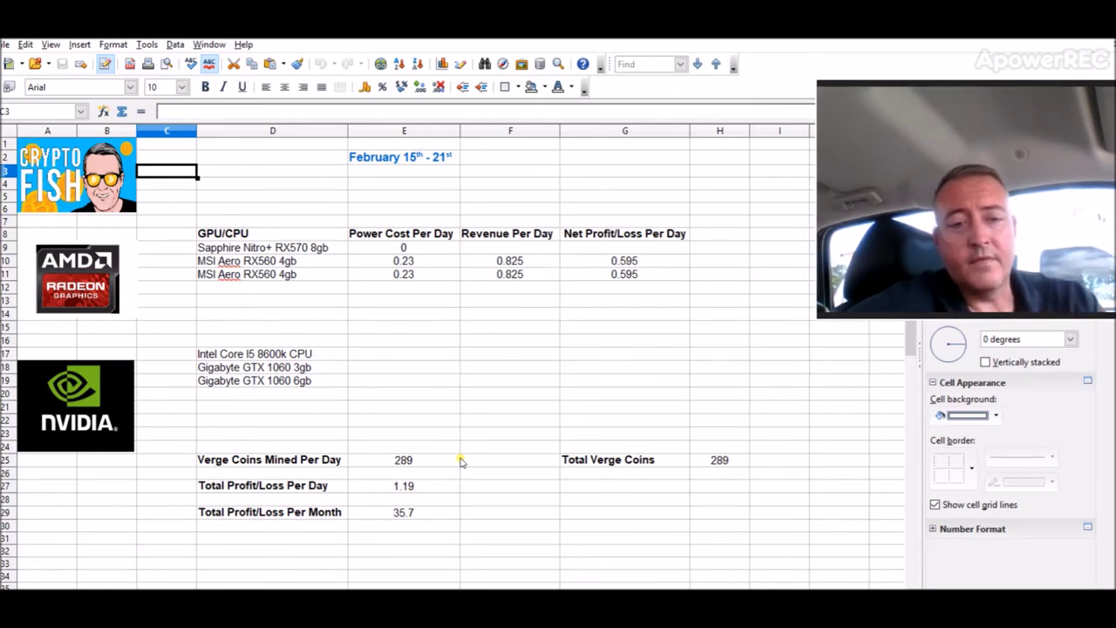
Check the Feb 15–21 daily profit total of 1.19, then the Feb 22–28 figure of 2.08.
{"action": "left_click", "coordinate": [426, 486]}
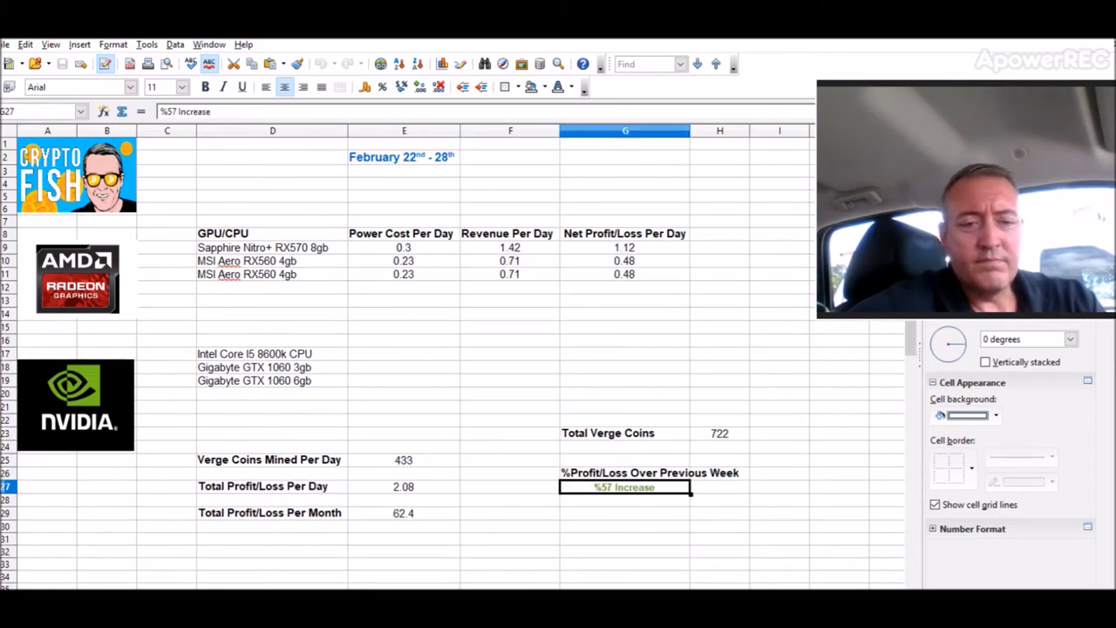
{"action": "left_click", "coordinate": [393, 489]}
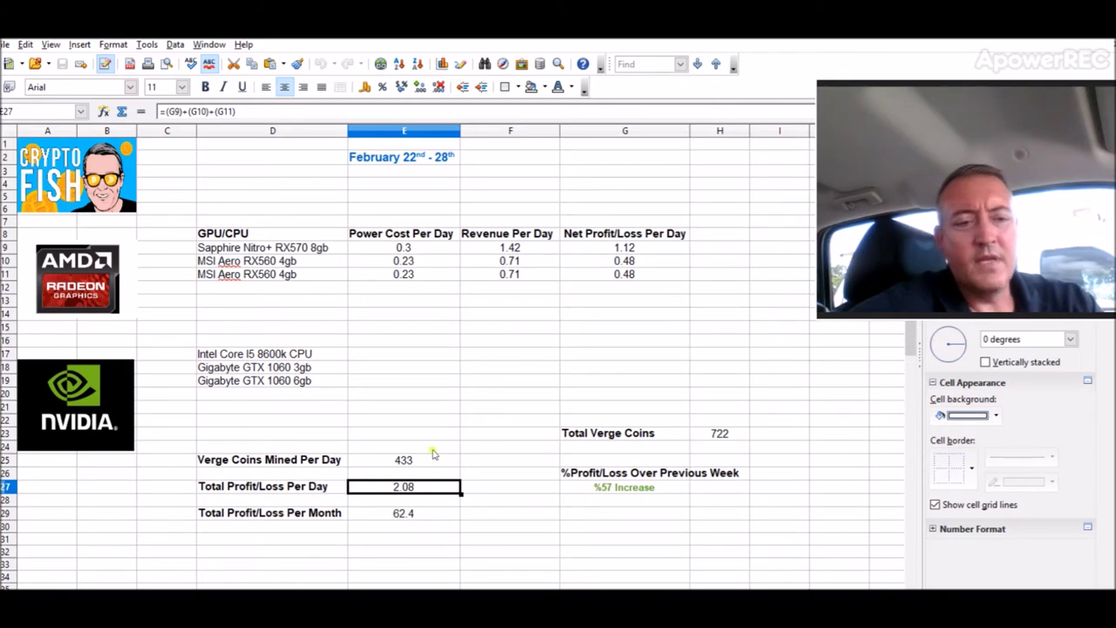
Review the March 1–7 week's daily profit cells and its 35% change over the previous week.
{"action": "key", "text": "ctrl+Page_Down"}
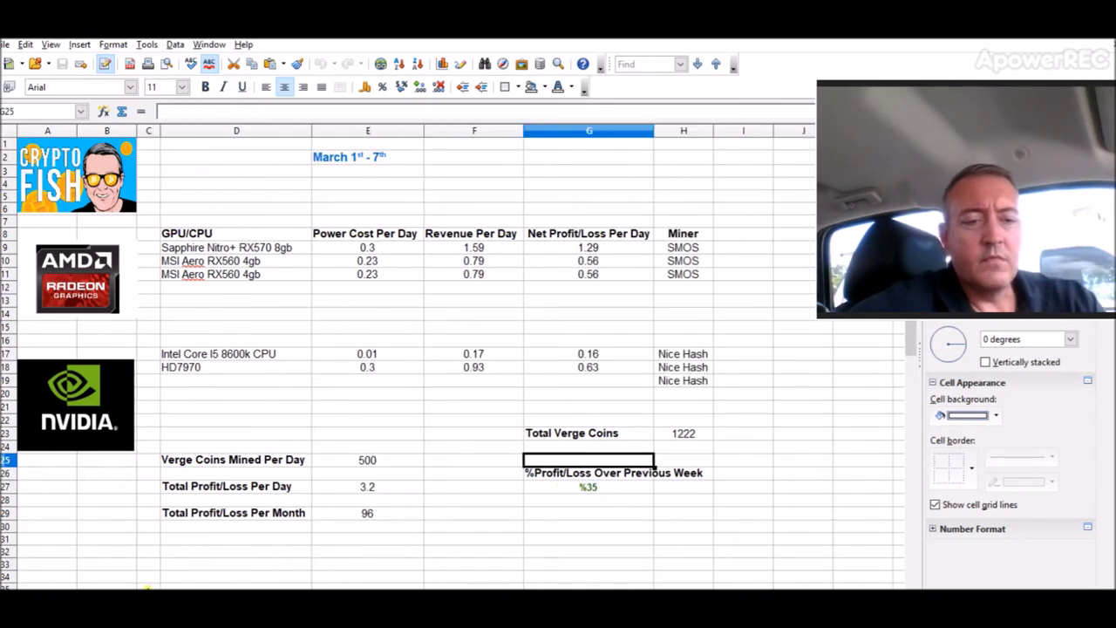
{"action": "left_click", "coordinate": [381, 499]}
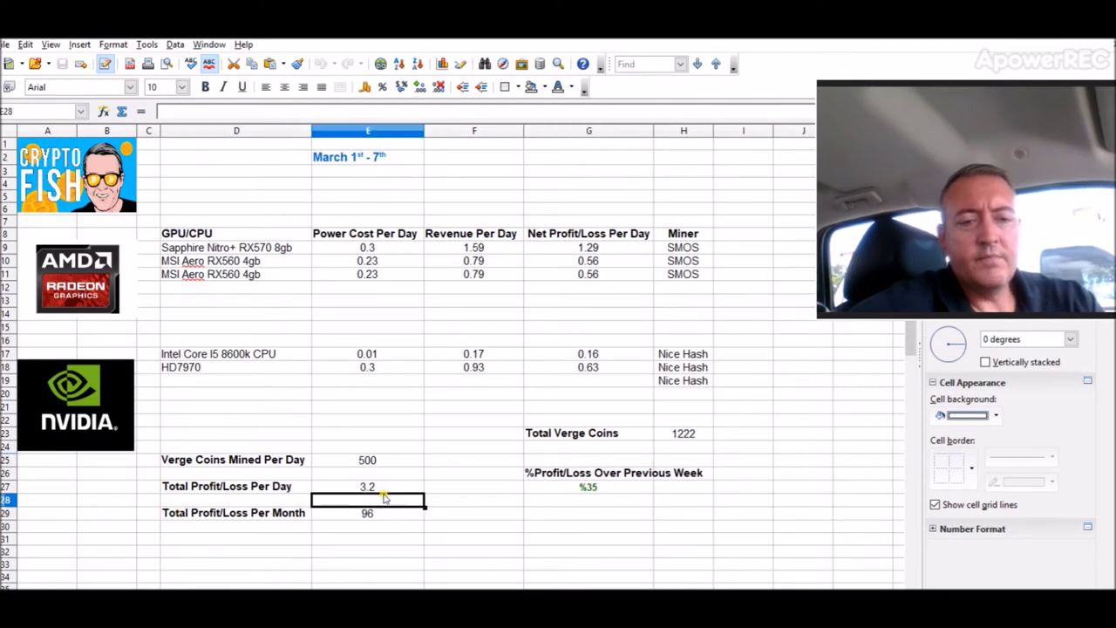
{"action": "left_click", "coordinate": [406, 478]}
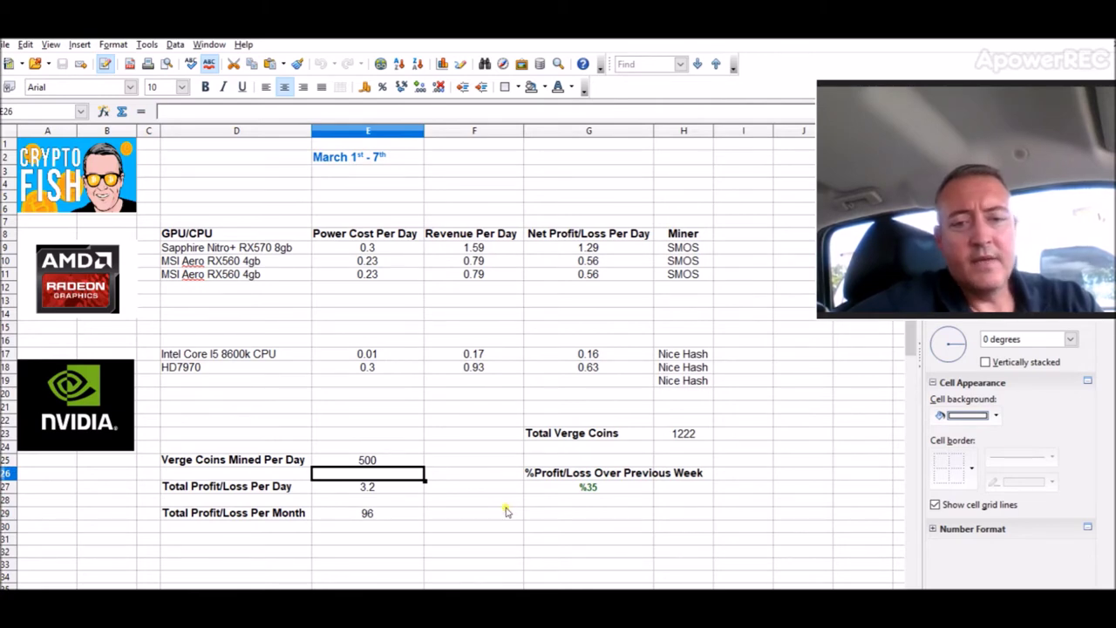
{"action": "left_click", "coordinate": [583, 489]}
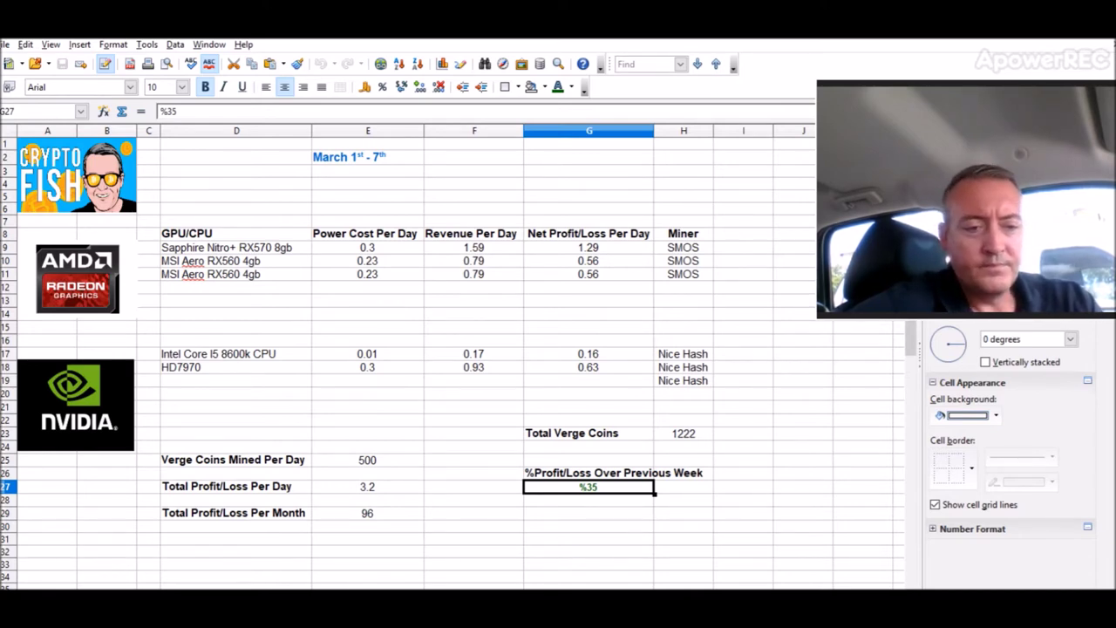
{"action": "key", "text": "ctrl+Page_Down"}
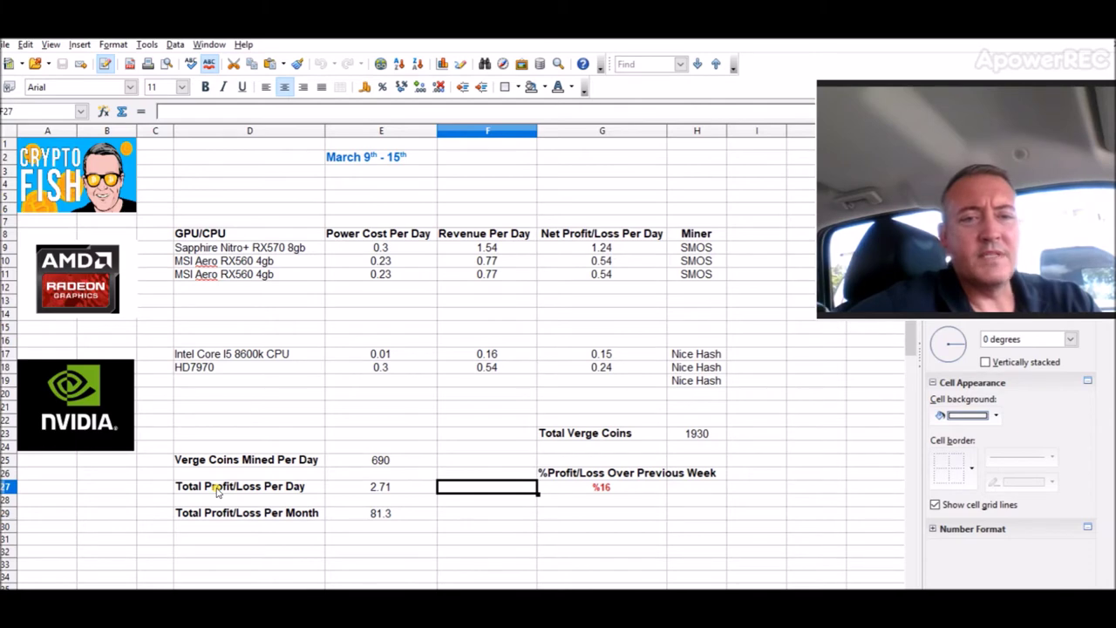
Check the HD7970 entry and D22, then the March 16–22 sheet's 2.06 daily profit and D18.
{"action": "left_click", "coordinate": [279, 370]}
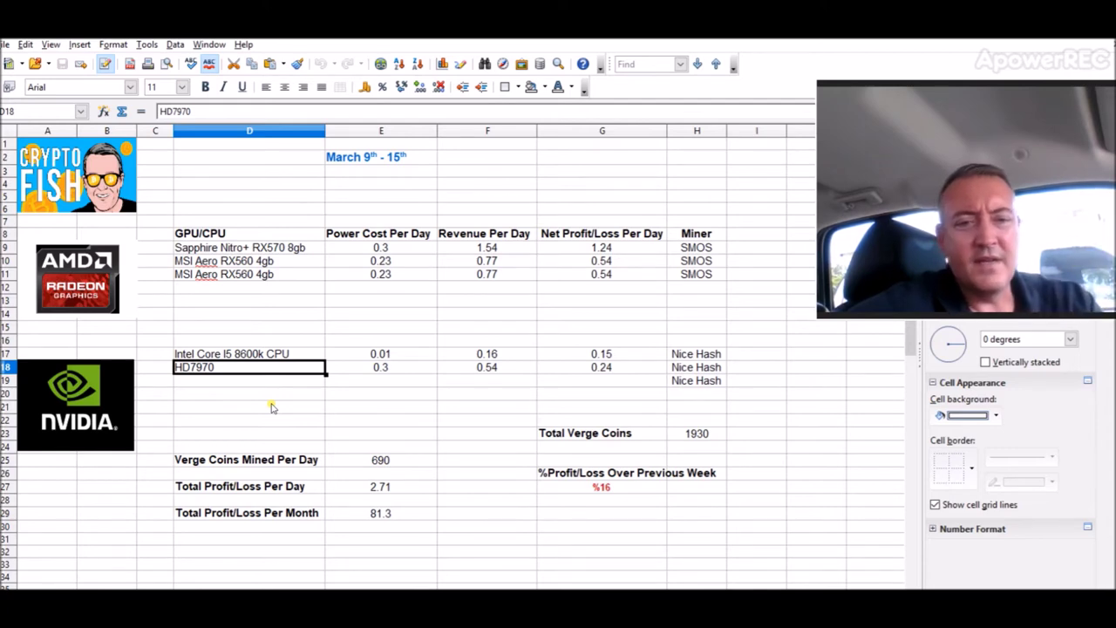
{"action": "left_click", "coordinate": [231, 420]}
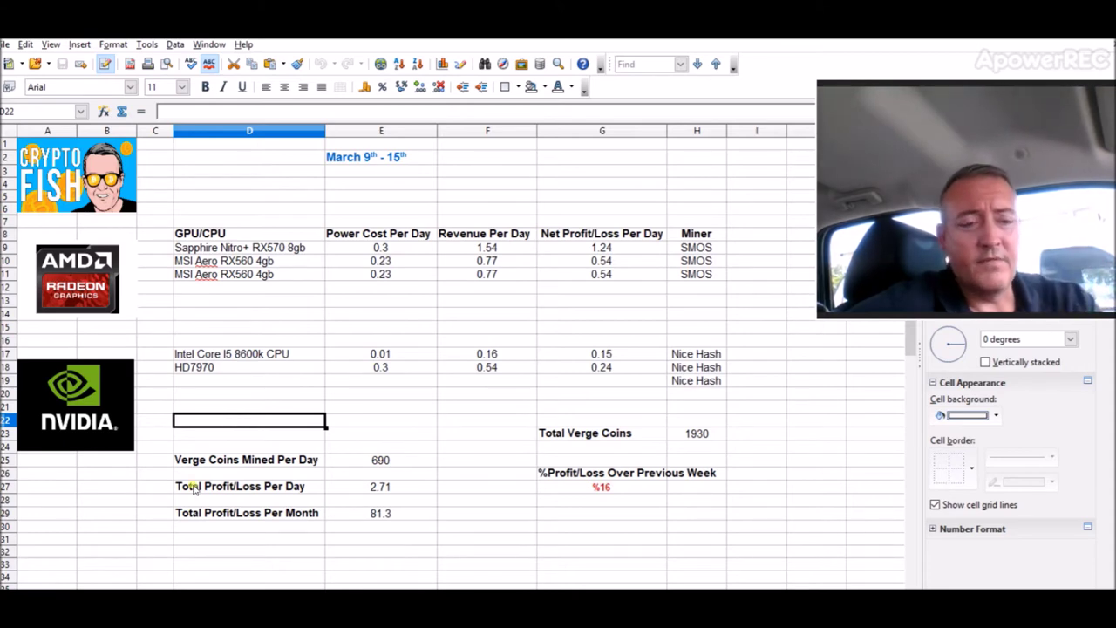
{"action": "left_click", "coordinate": [185, 583]}
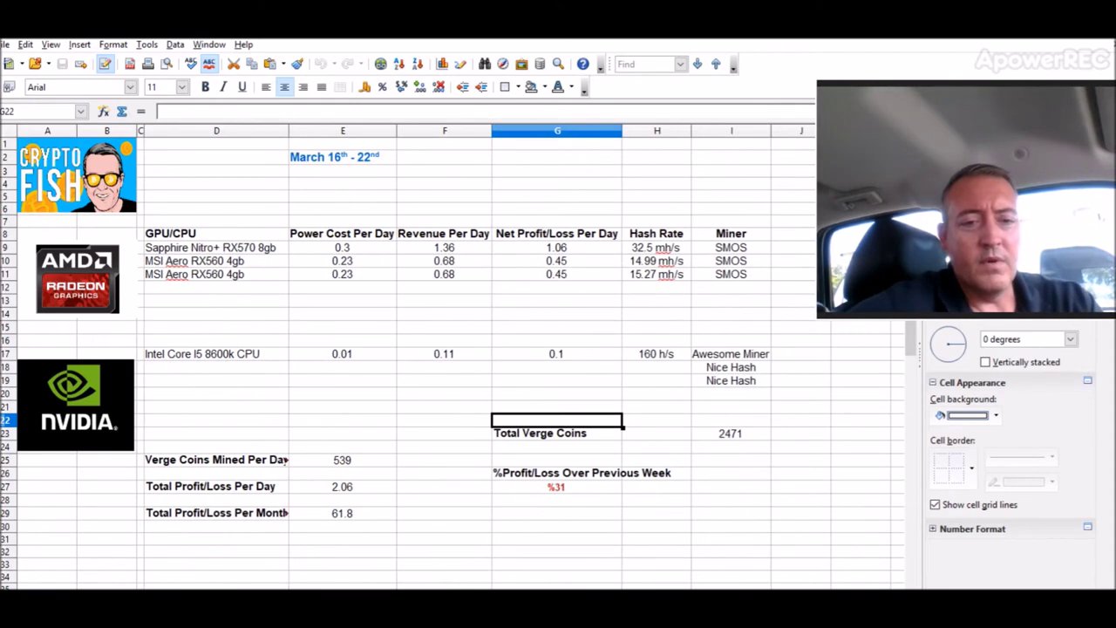
{"action": "left_click", "coordinate": [360, 490]}
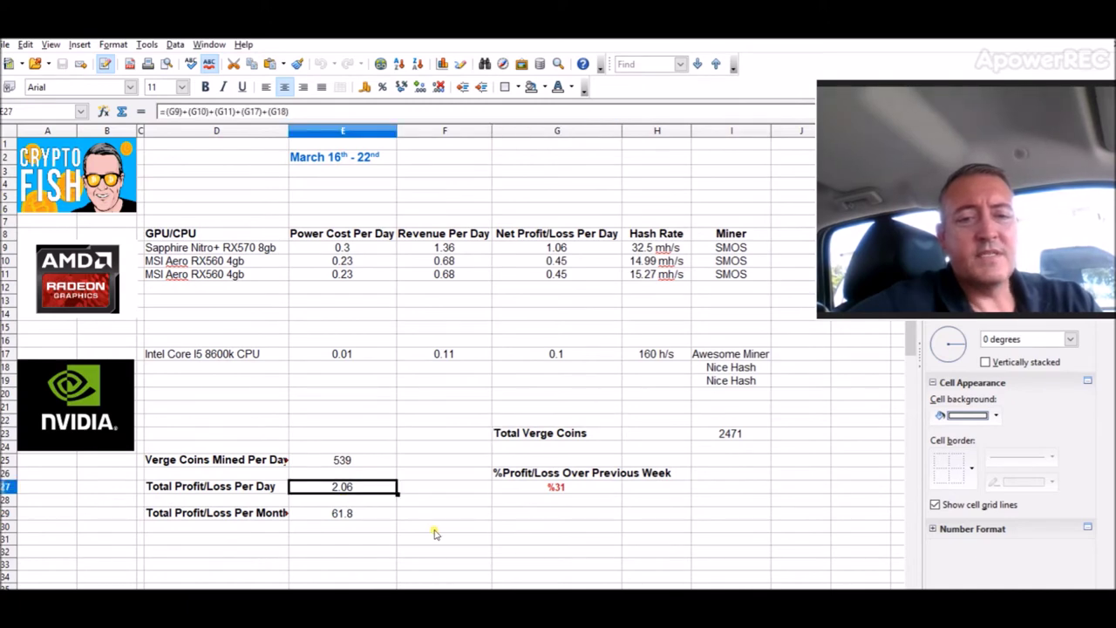
{"action": "left_click", "coordinate": [246, 368]}
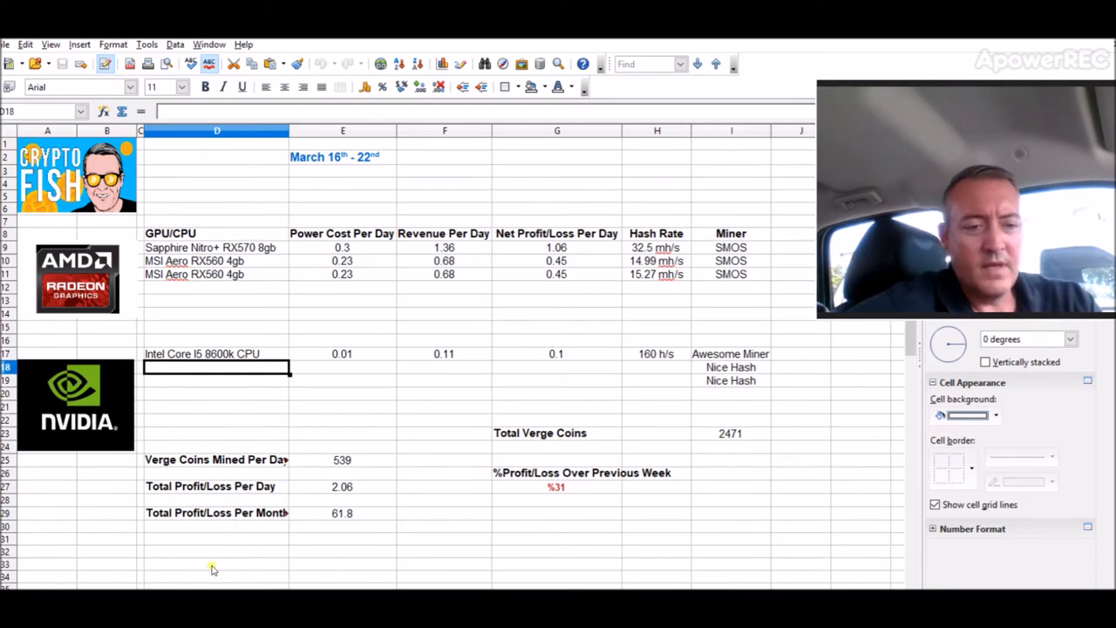
{"action": "key", "text": "ctrl+Page_Down"}
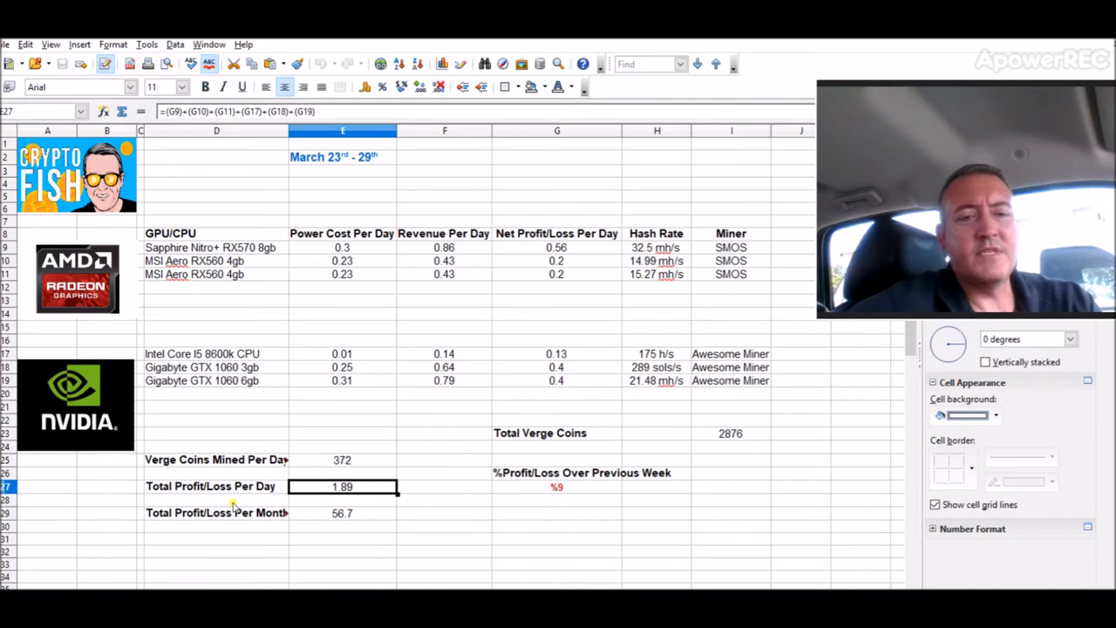
Compare the two weeks' hardware, checking the Intel Core I5 8600k and Gigabyte GTX 1060 6gb entries.
{"action": "left_click", "coordinate": [111, 587]}
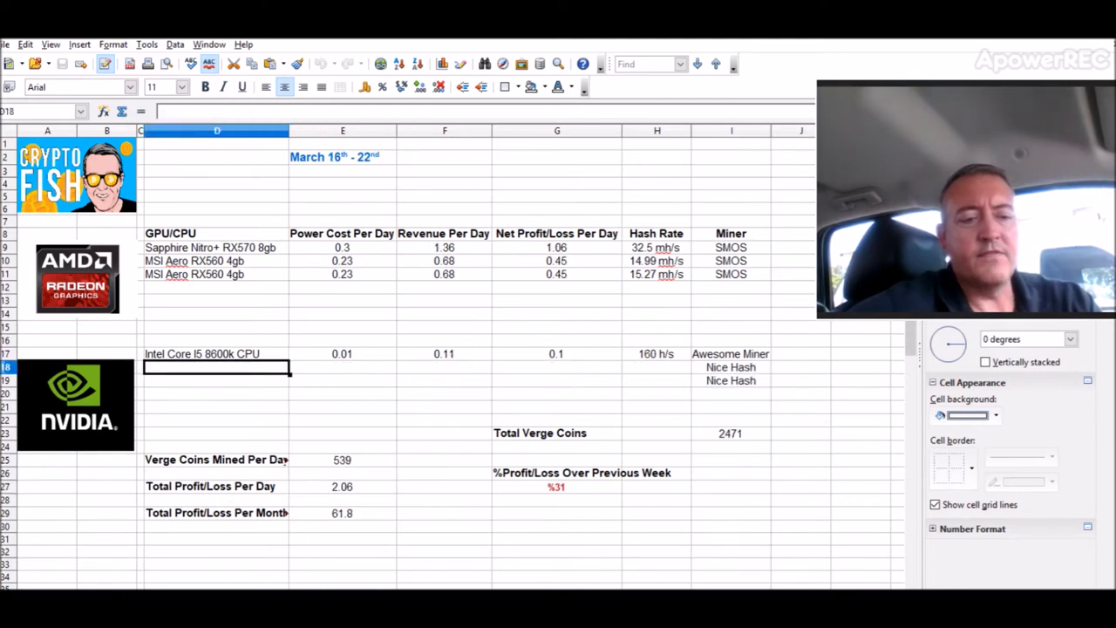
{"action": "left_click", "coordinate": [170, 586]}
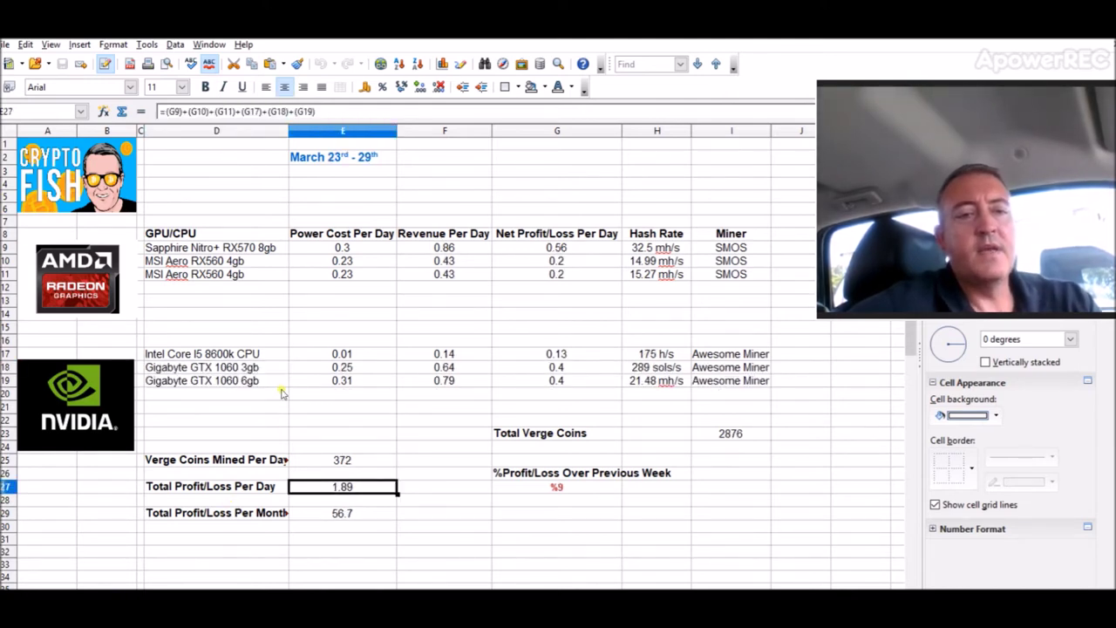
{"action": "left_click", "coordinate": [267, 359]}
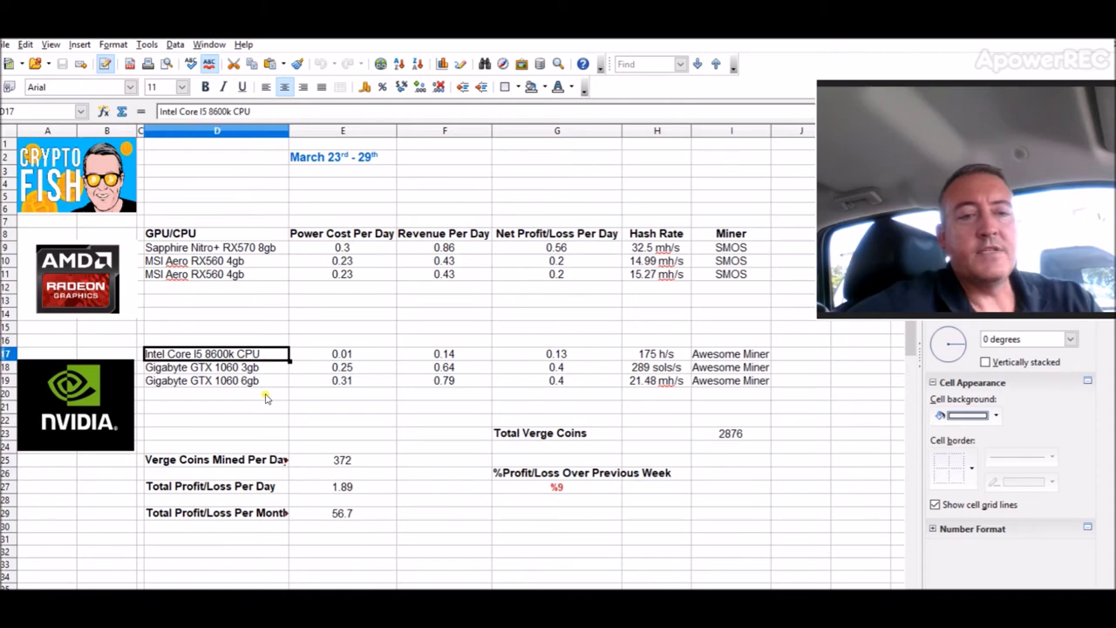
{"action": "left_click", "coordinate": [270, 381]}
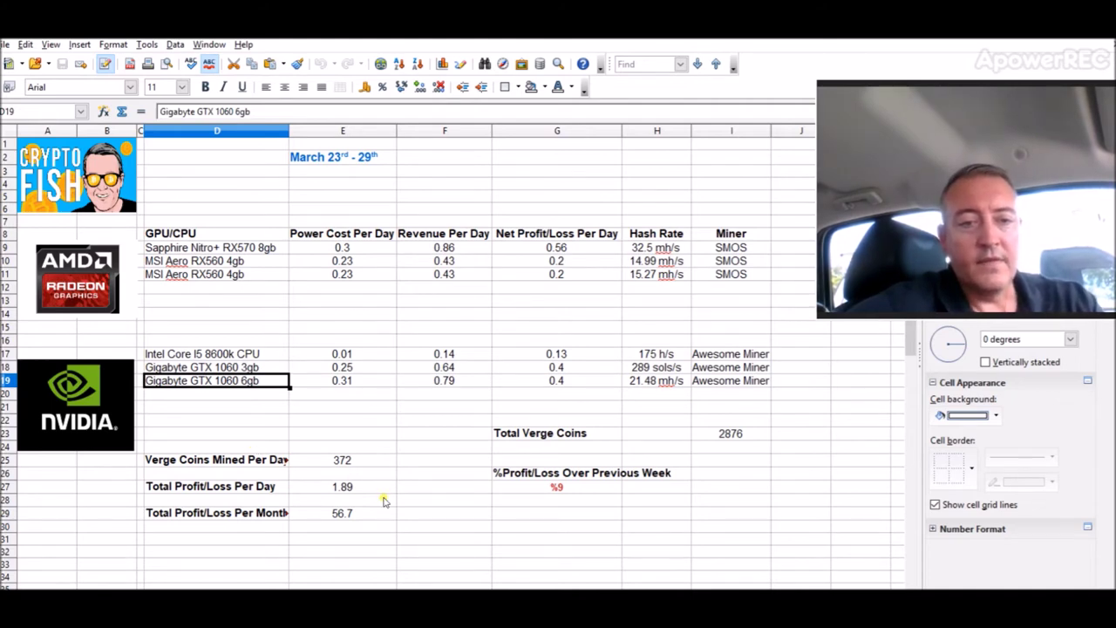
Inspect the March 23–29 formula for the 1.89 daily profit and its 9% weekly change.
{"action": "left_click", "coordinate": [172, 575]}
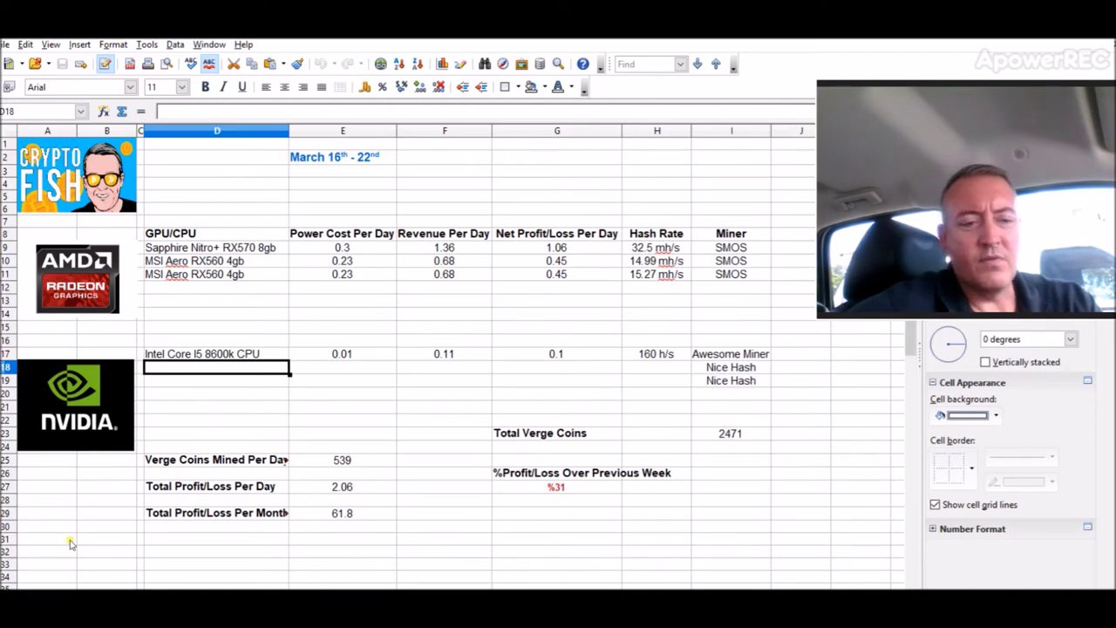
{"action": "key", "text": "ctrl+Page_Down"}
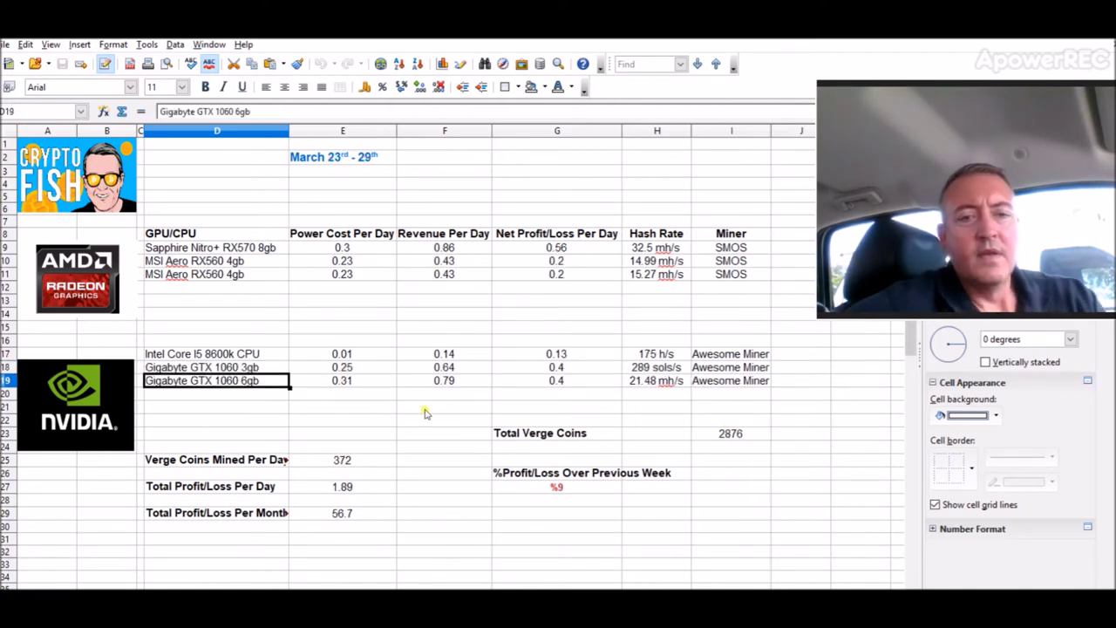
{"action": "left_click", "coordinate": [374, 488]}
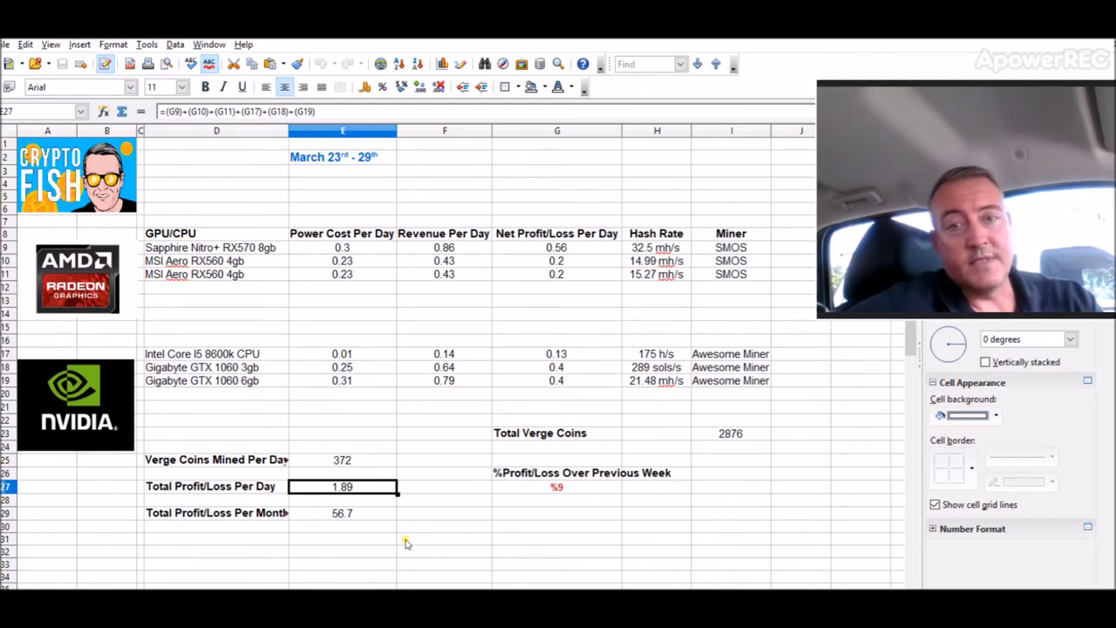
{"action": "left_click", "coordinate": [580, 491]}
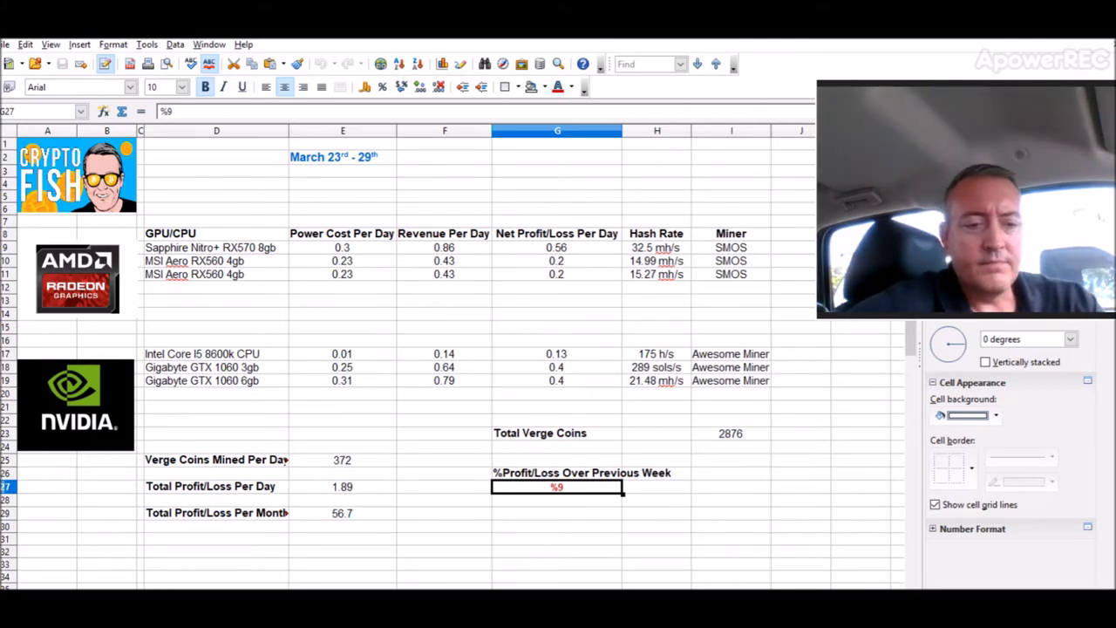
{"action": "left_click", "coordinate": [362, 586]}
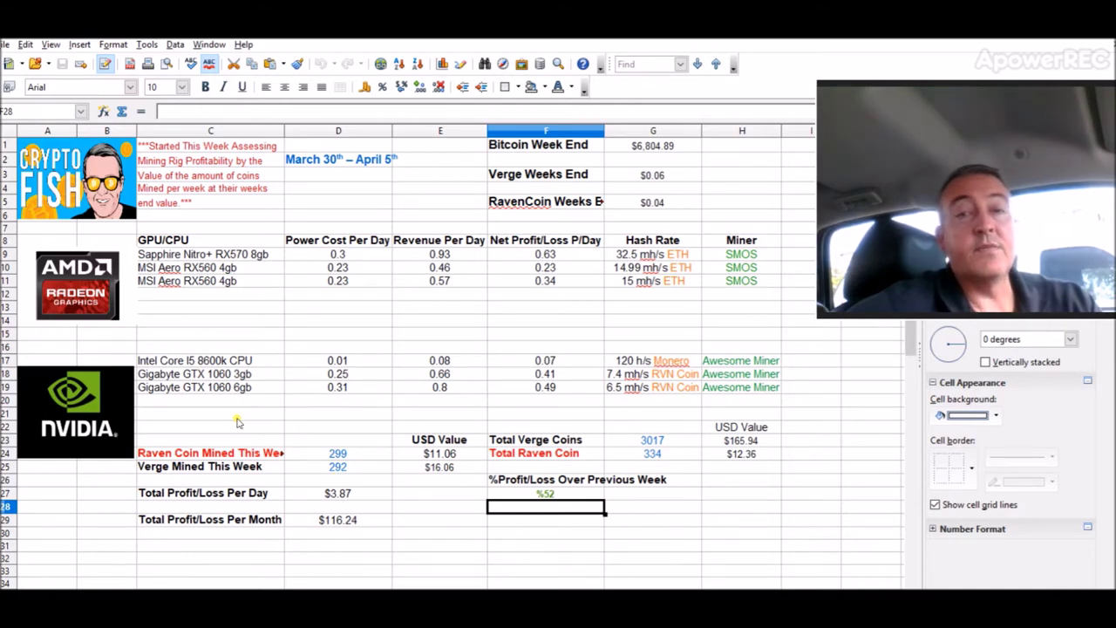
{"action": "left_click", "coordinate": [349, 494]}
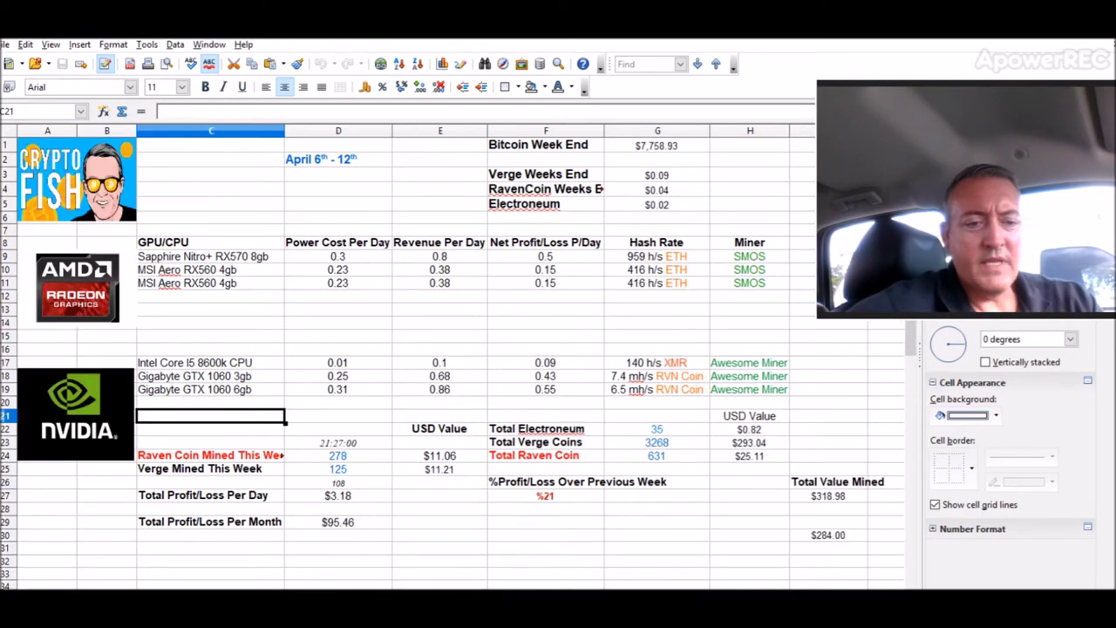
{"action": "double_click", "coordinate": [233, 578]}
{"action": "left_click", "coordinate": [643, 329]}
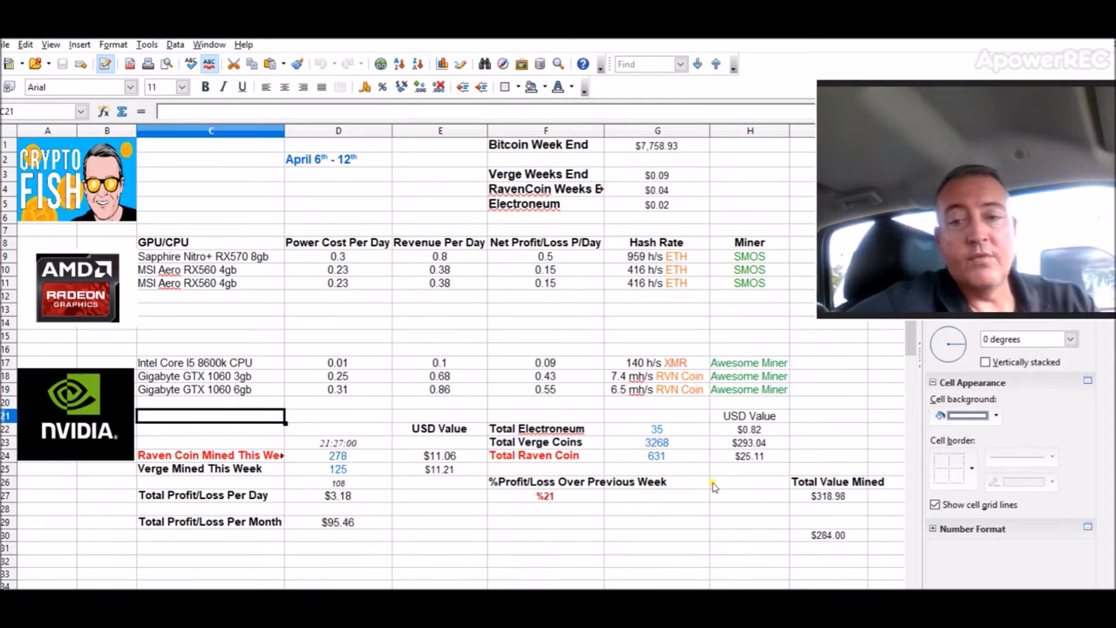
{"action": "left_click", "coordinate": [806, 495]}
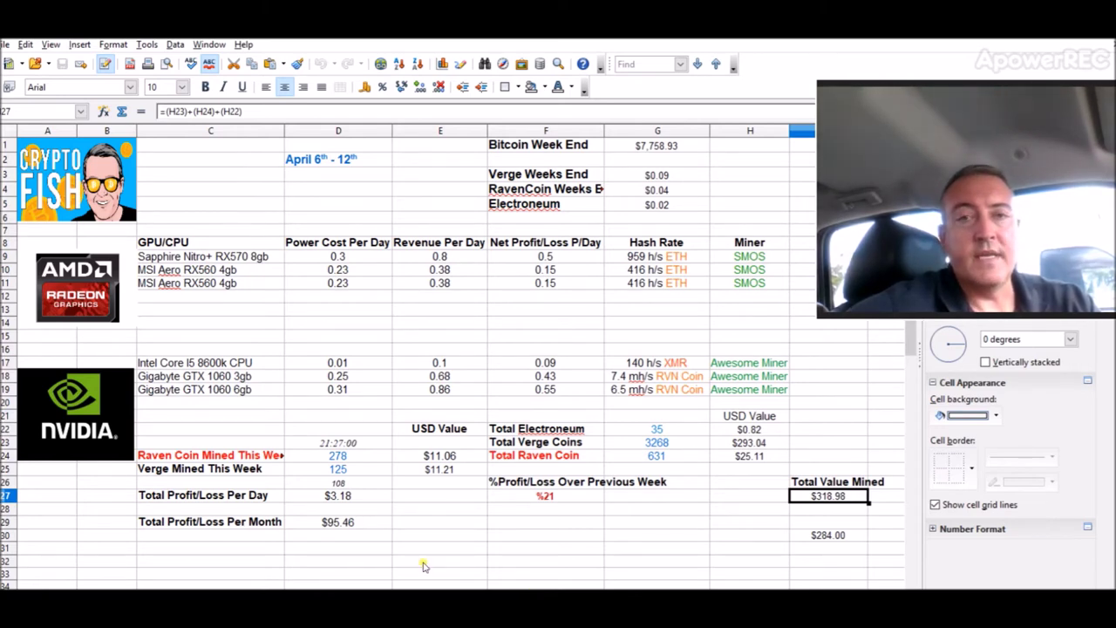
{"action": "left_click", "coordinate": [364, 499]}
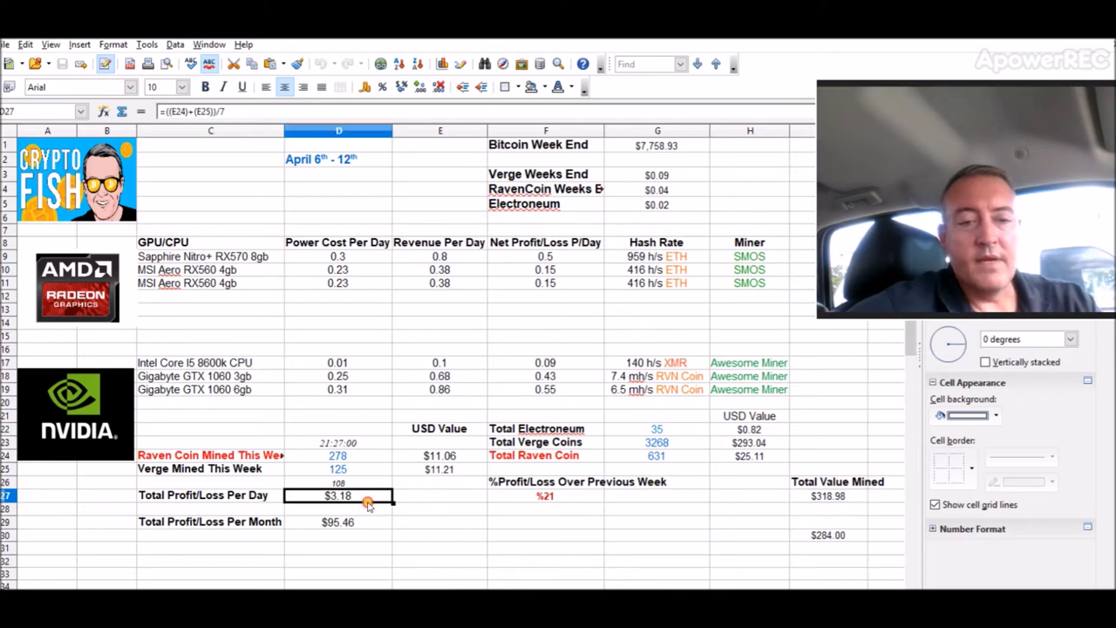
{"action": "left_click", "coordinate": [571, 498]}
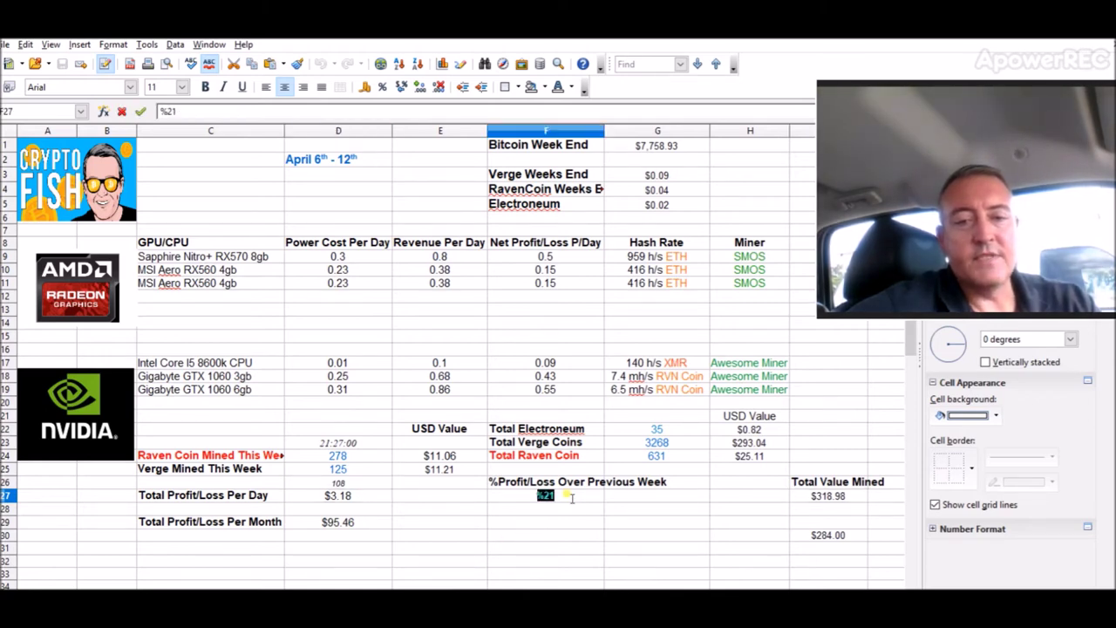
{"action": "left_click", "coordinate": [562, 547]}
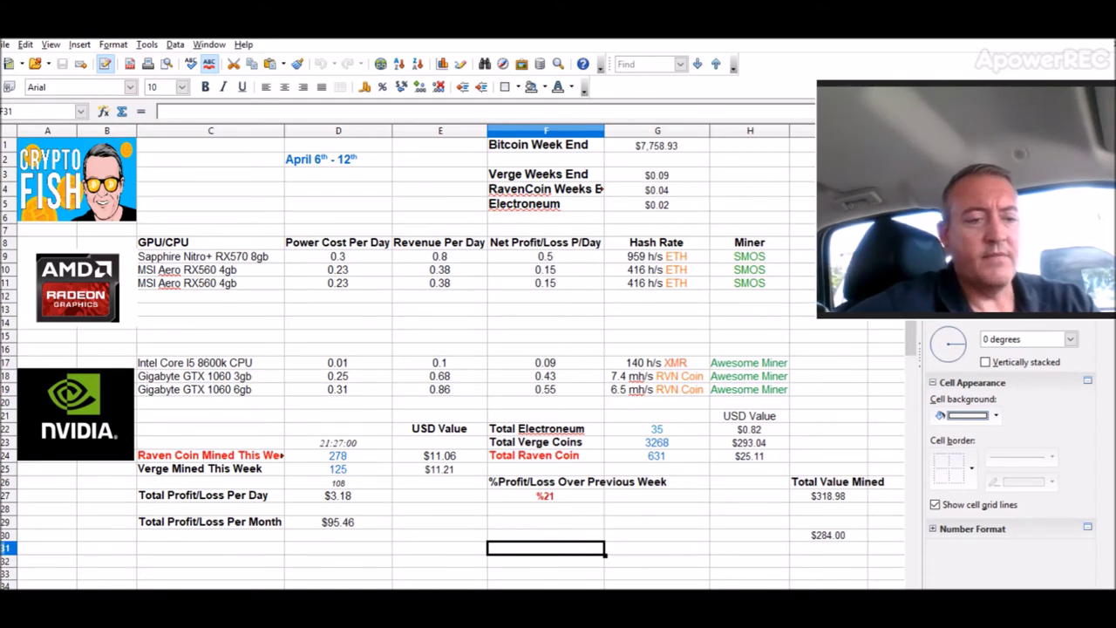
{"action": "left_click", "coordinate": [120, 586]}
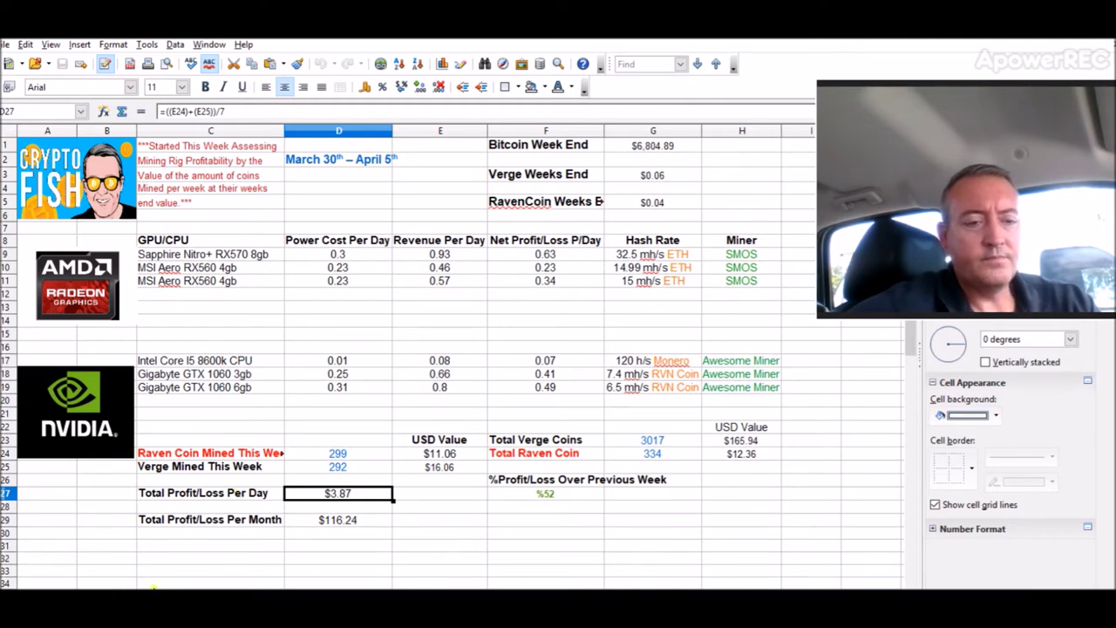
{"action": "left_click", "coordinate": [166, 586]}
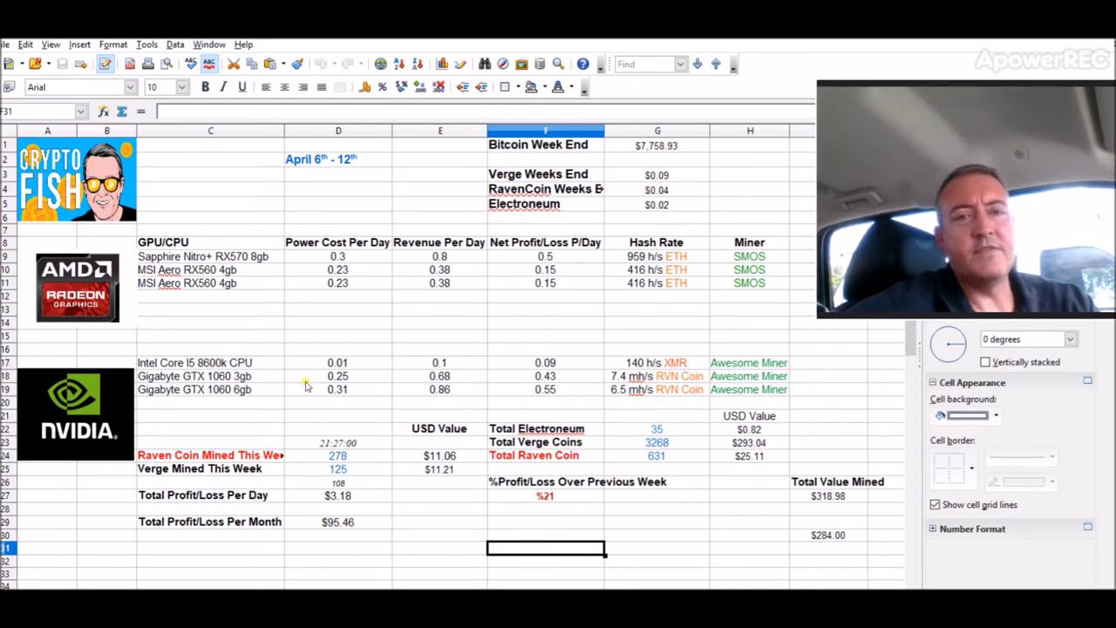
{"action": "left_click", "coordinate": [373, 498]}
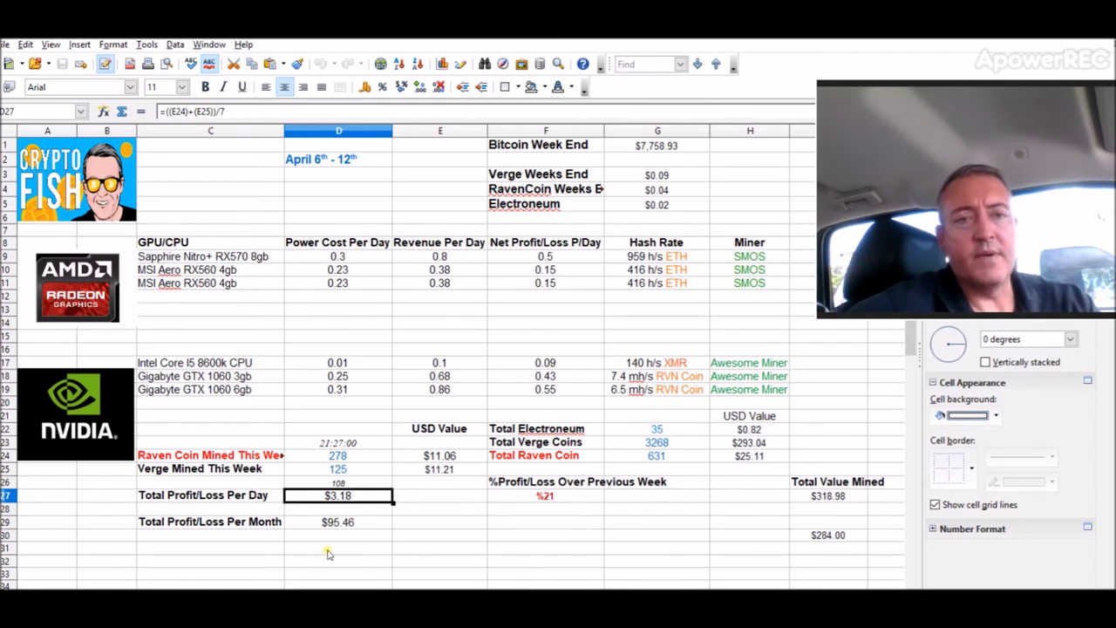
{"action": "key", "text": "ctrl+Page_Down"}
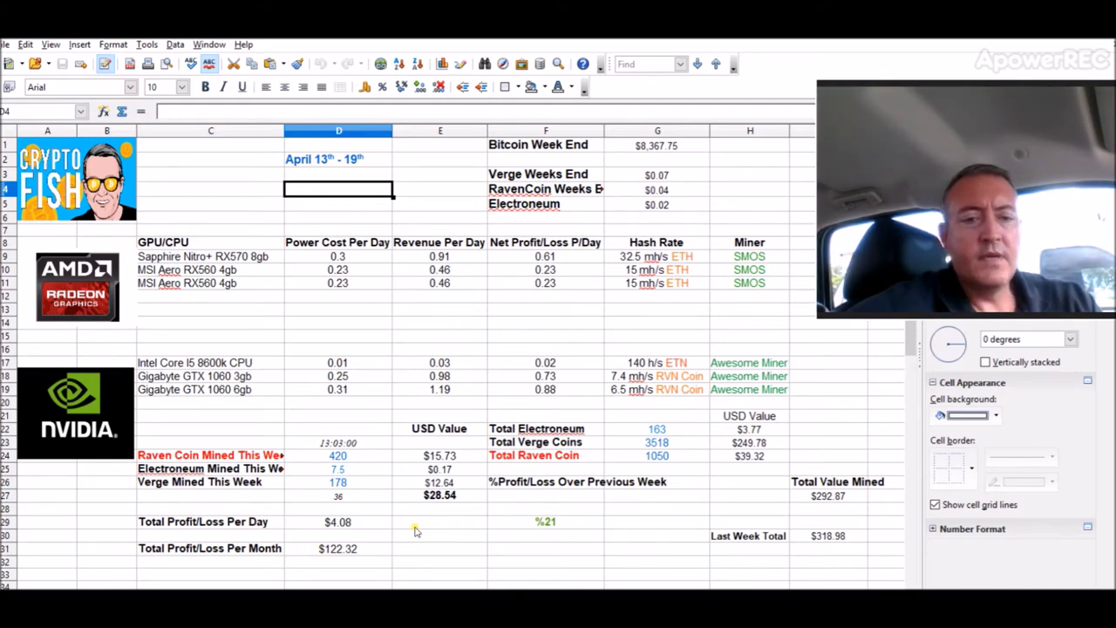
Check the April 13–19 daily profit formula, Bitcoin week-end price and Total Raven Coin count against April 6–12.
{"action": "left_click", "coordinate": [365, 523]}
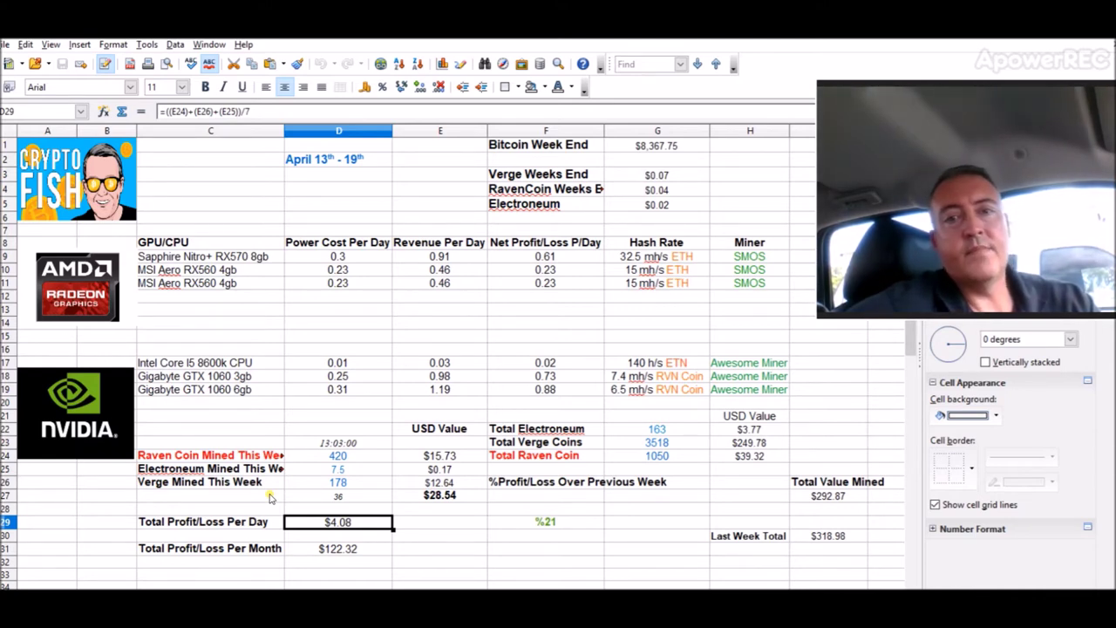
{"action": "left_click", "coordinate": [639, 148]}
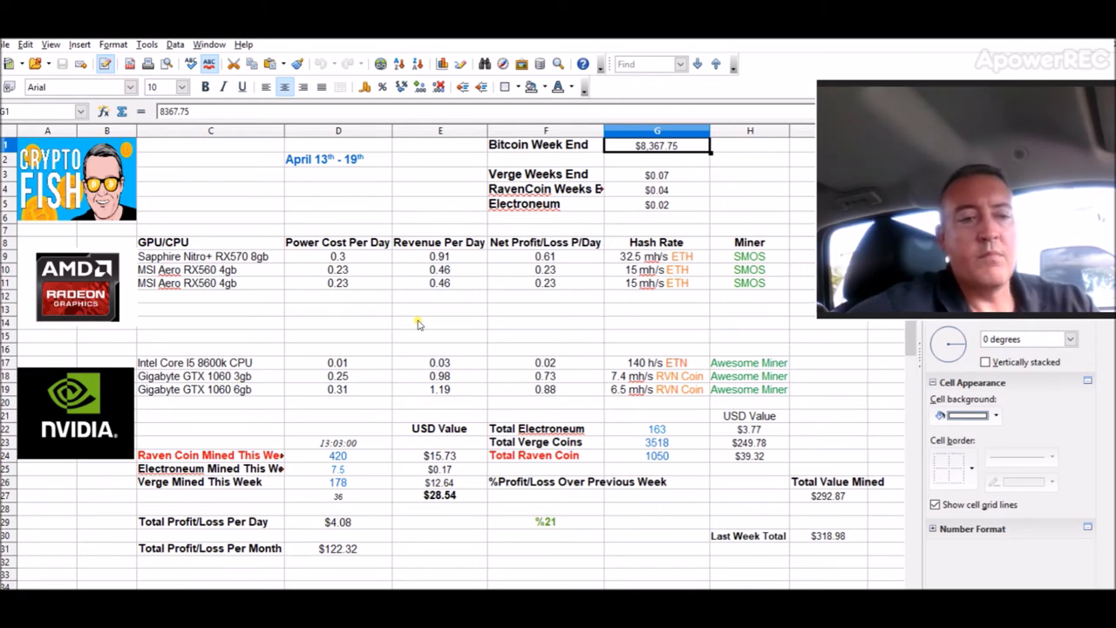
{"action": "left_click", "coordinate": [187, 587]}
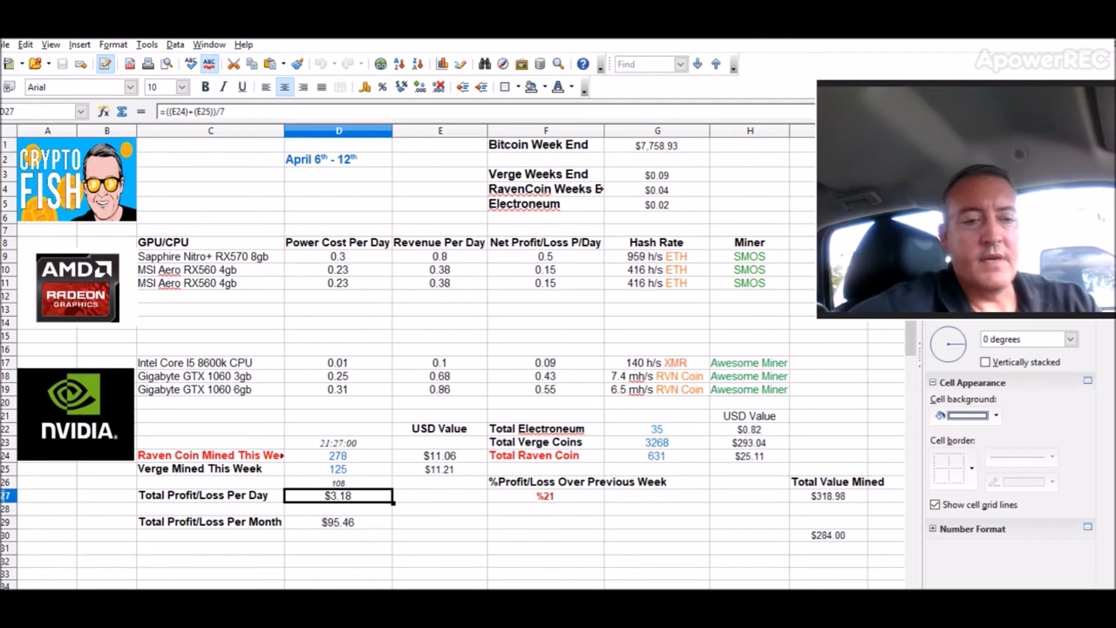
{"action": "left_click", "coordinate": [209, 586]}
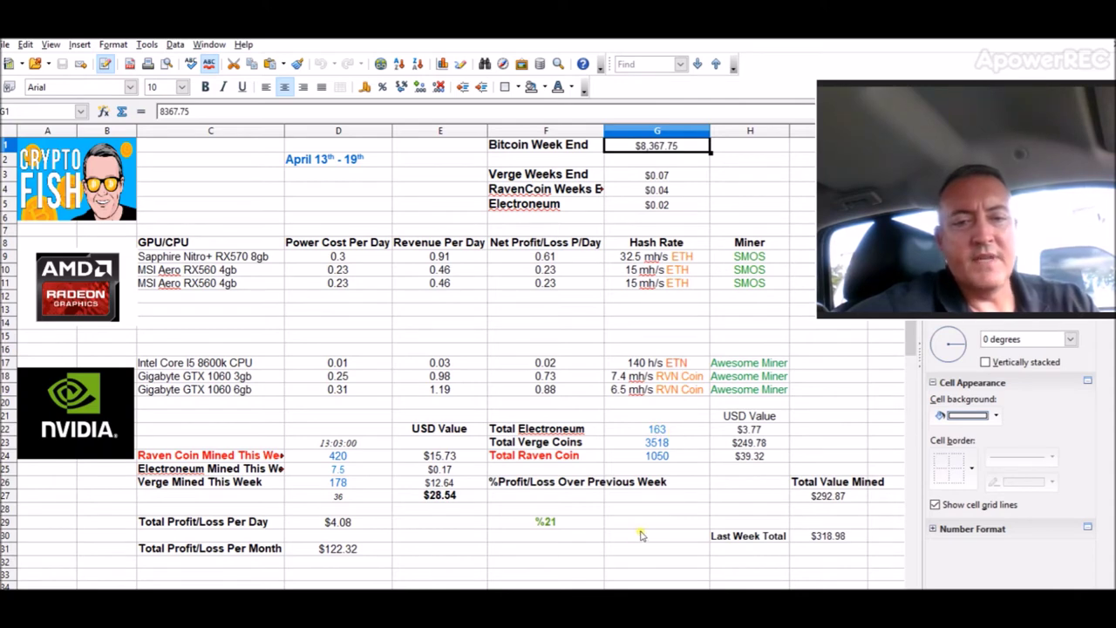
{"action": "left_click", "coordinate": [659, 457]}
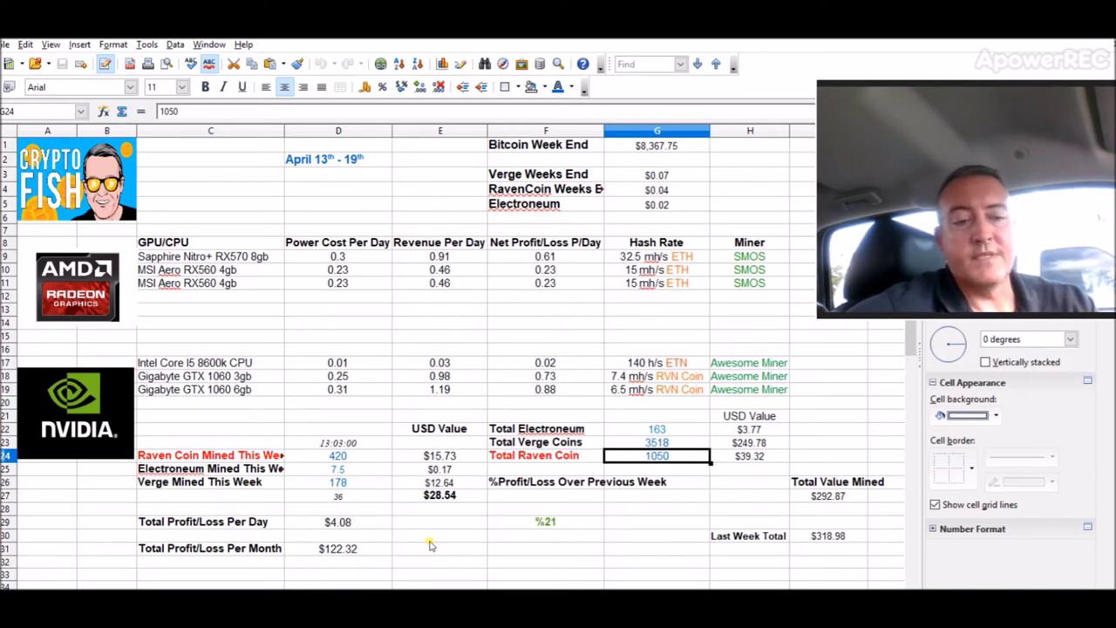
{"action": "key", "text": "ctrl+Page_Down"}
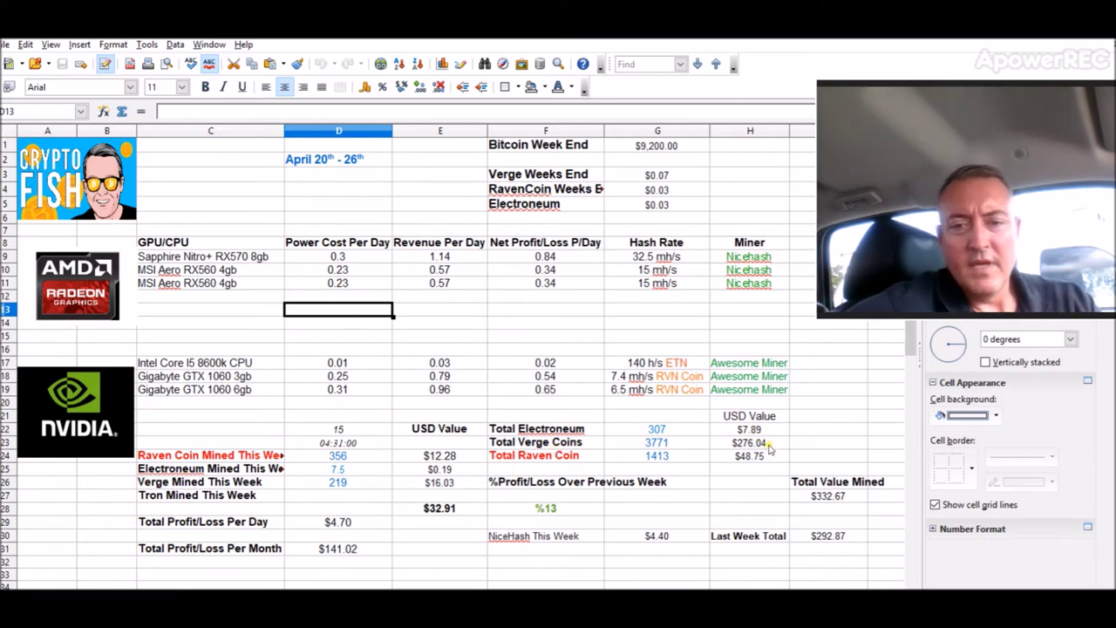
Select the empty cell under Total Value Mined on the April 20–26 sheet.
{"action": "left_click", "coordinate": [817, 515]}
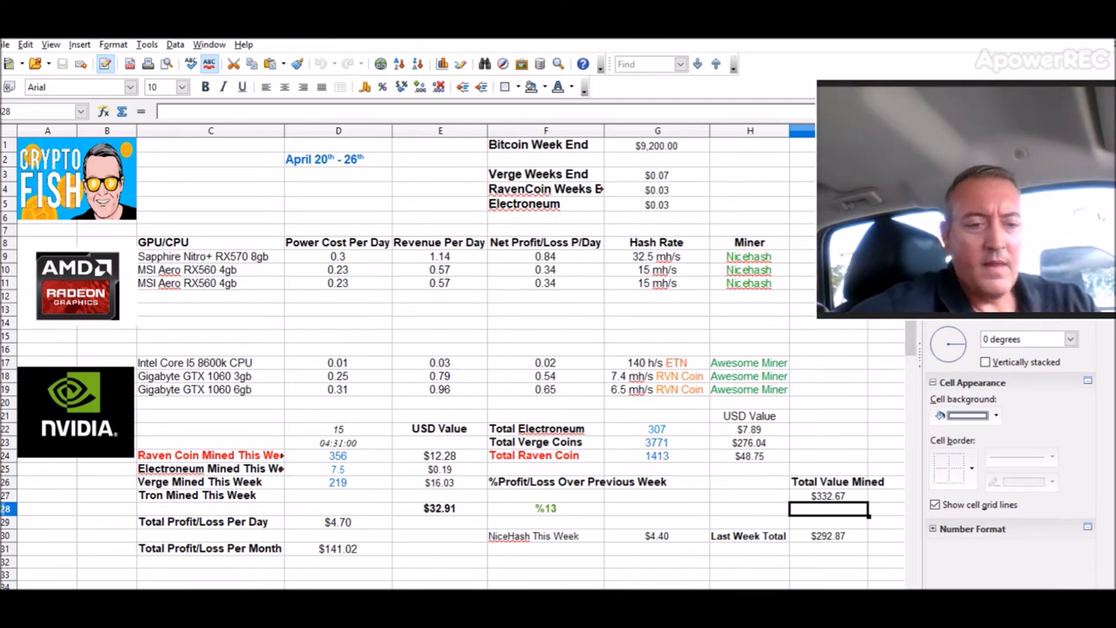
{"action": "key", "text": "ctrl+Page_Down"}
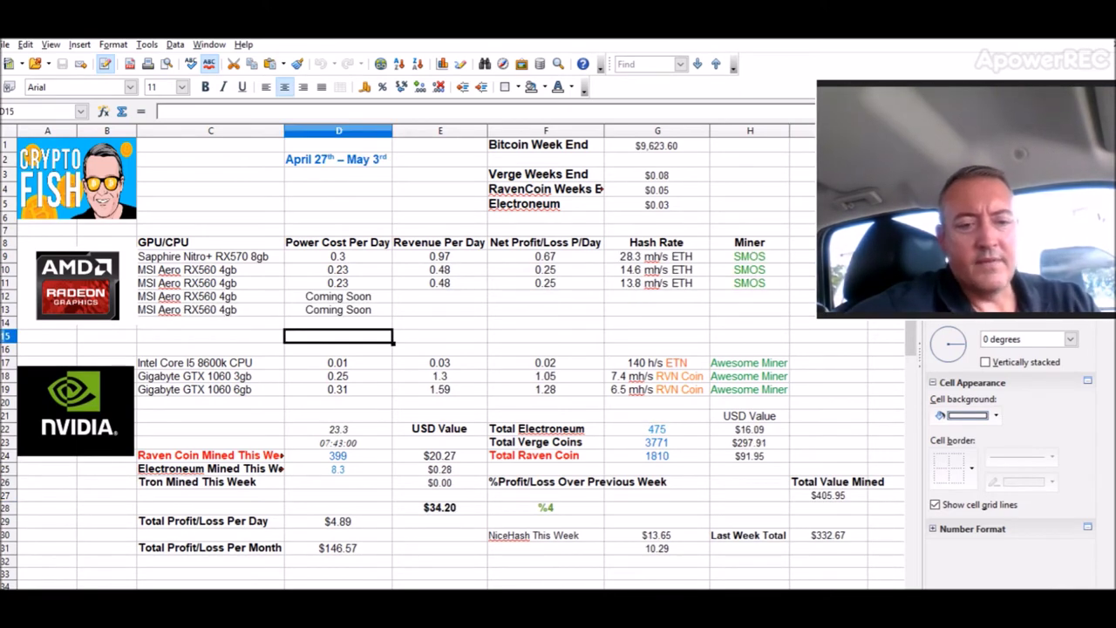
Inspect the April 27–May 3 daily profit formula, the Coming Soon card entry and Total Value Mined formula.
{"action": "left_click", "coordinate": [374, 525]}
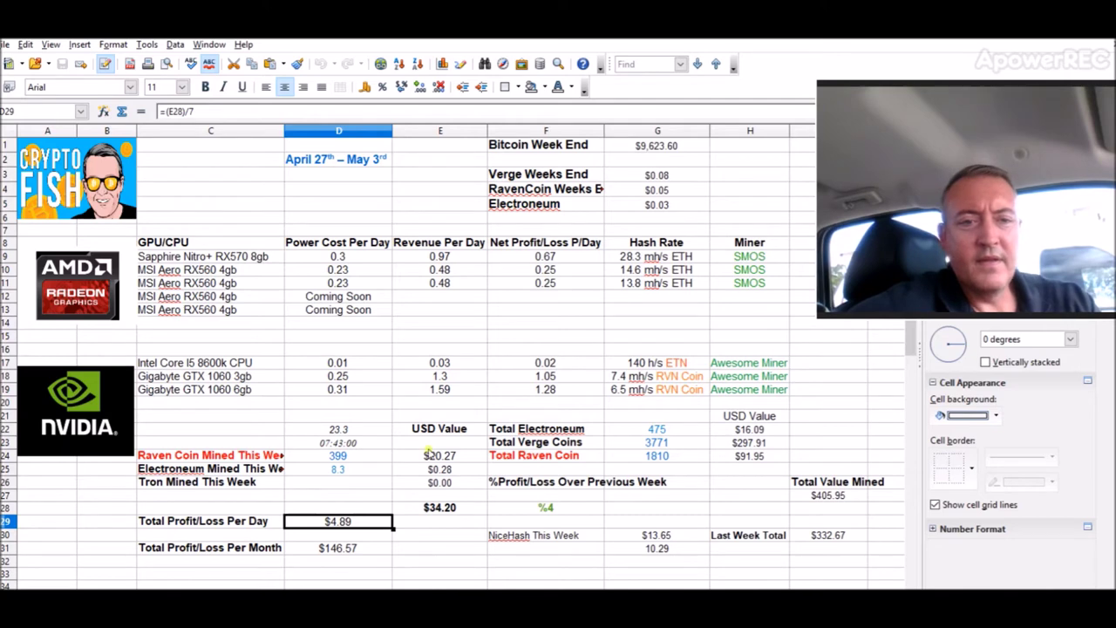
{"action": "left_click", "coordinate": [338, 312]}
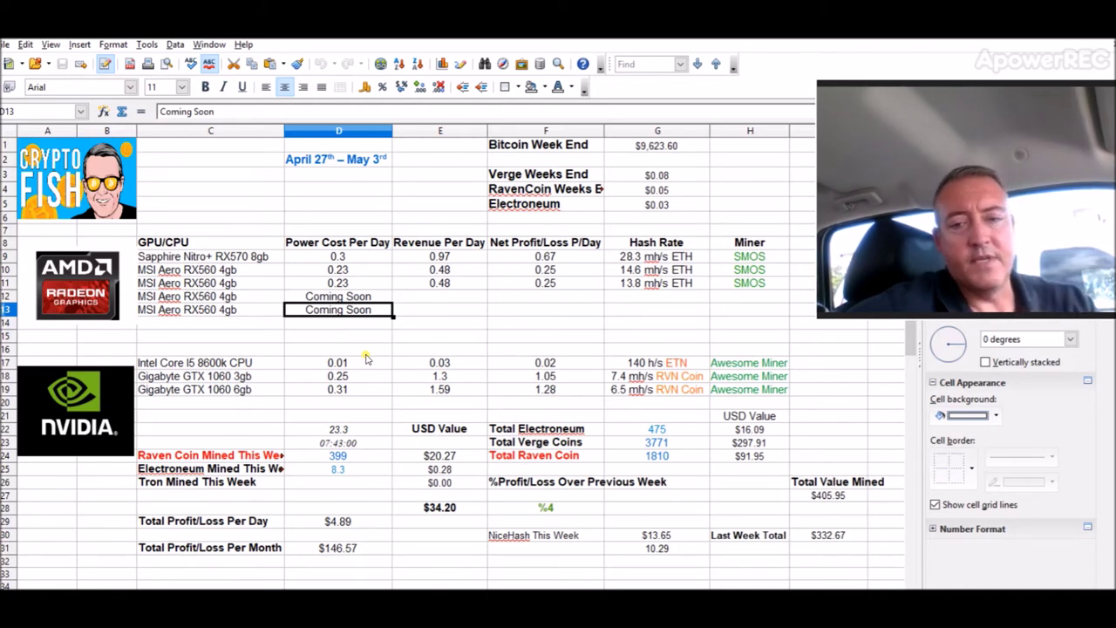
{"action": "left_click", "coordinate": [814, 494]}
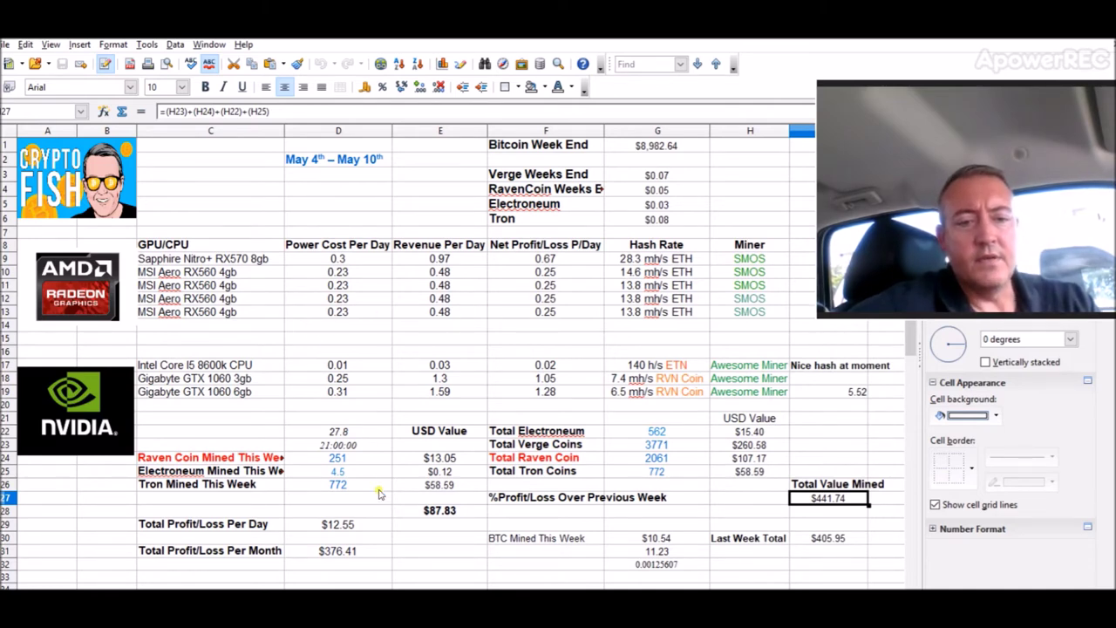
Inspect the May 4–10 daily profit and Tron-inclusive Total Value Mined formulas, and the Bitcoin price.
{"action": "left_click", "coordinate": [382, 527]}
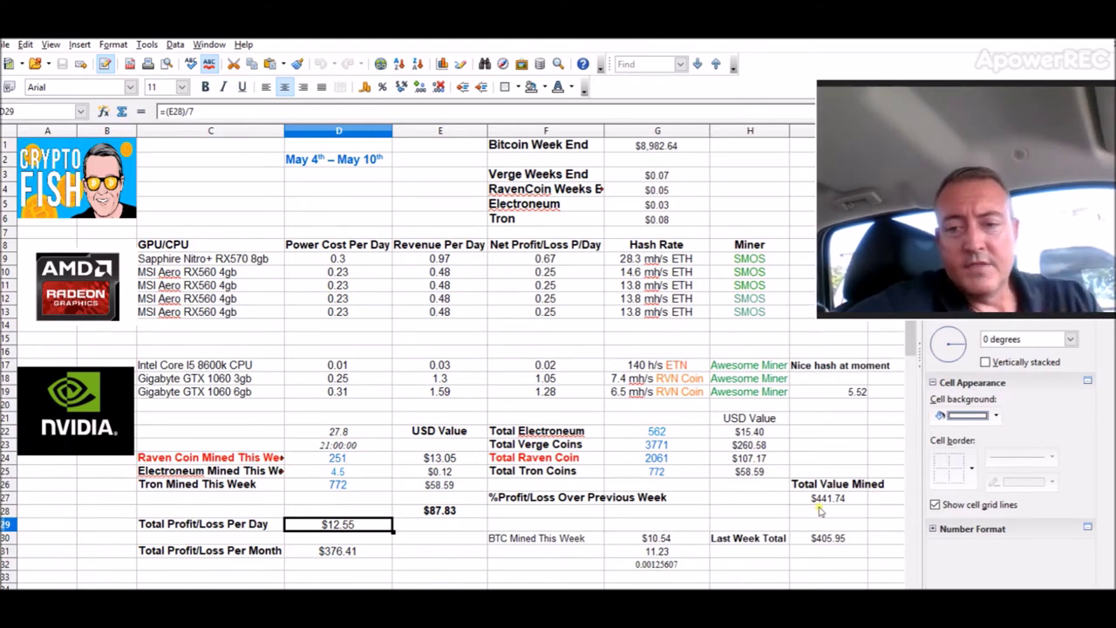
{"action": "left_click", "coordinate": [833, 498]}
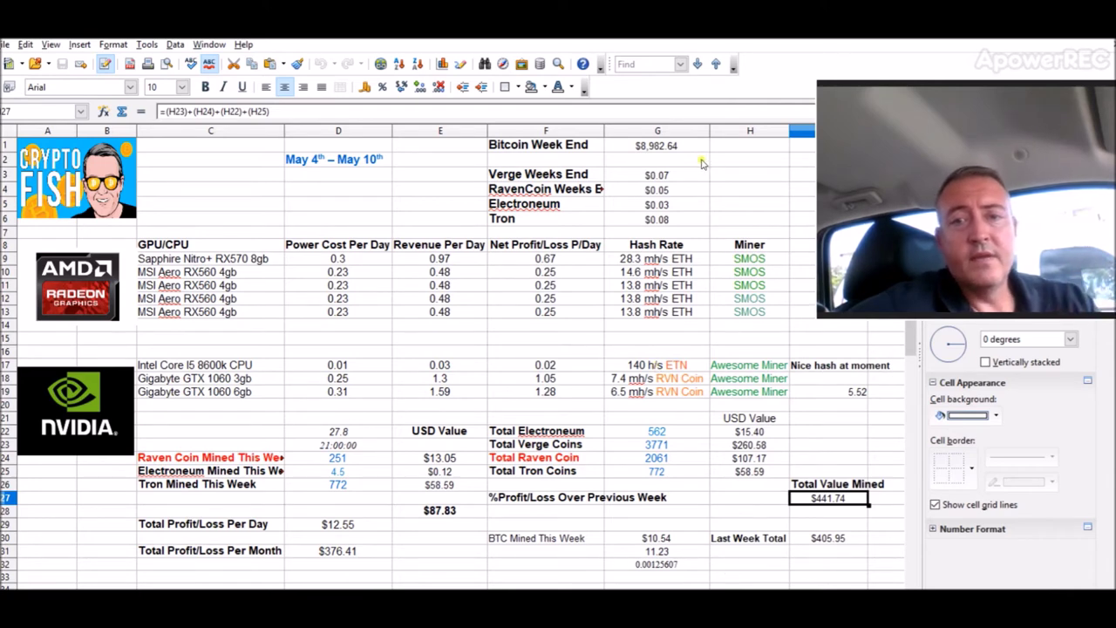
{"action": "left_click", "coordinate": [657, 144]}
{"action": "key", "text": "Return"}
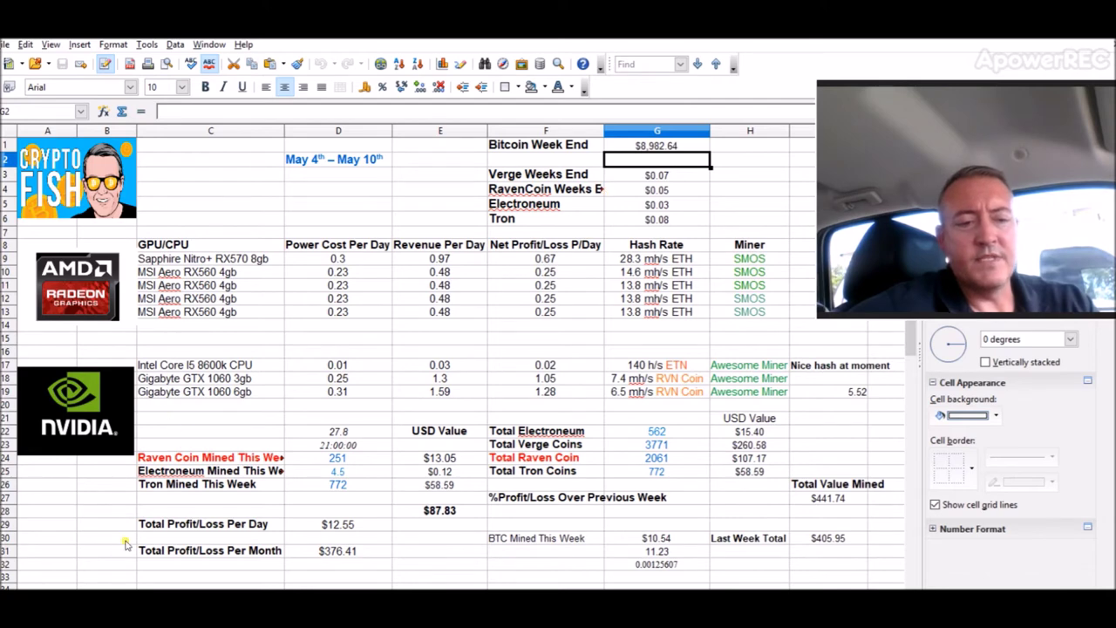
Compare with the April 27–May 3 Bitcoin week-end price, then advance to the May 11–17 sheet.
{"action": "key", "text": "ctrl+Page_Up"}
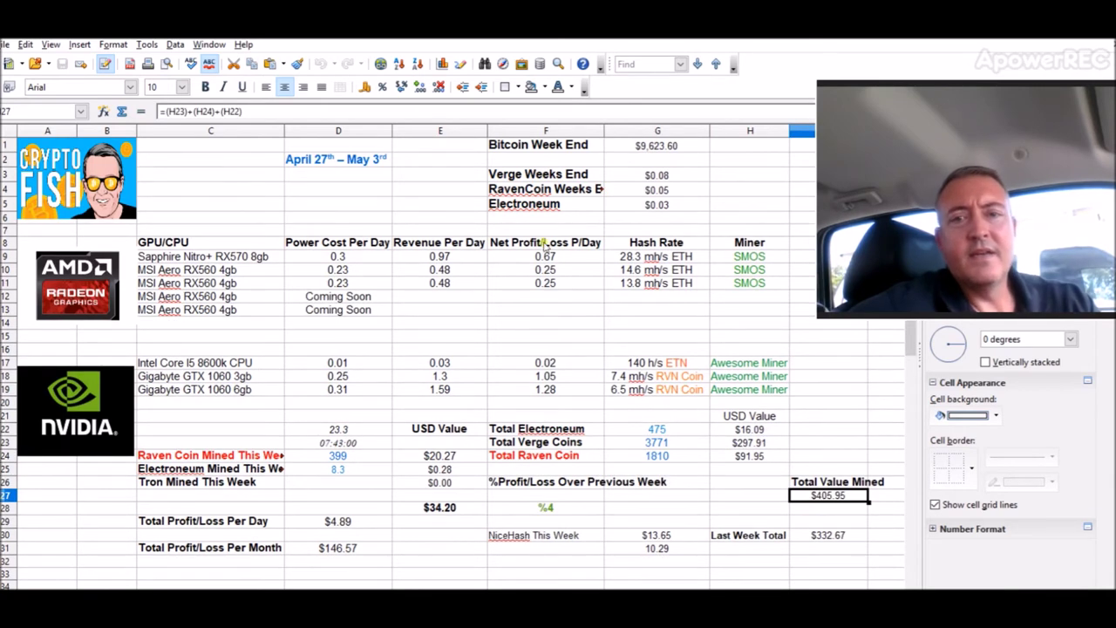
{"action": "left_click", "coordinate": [652, 150]}
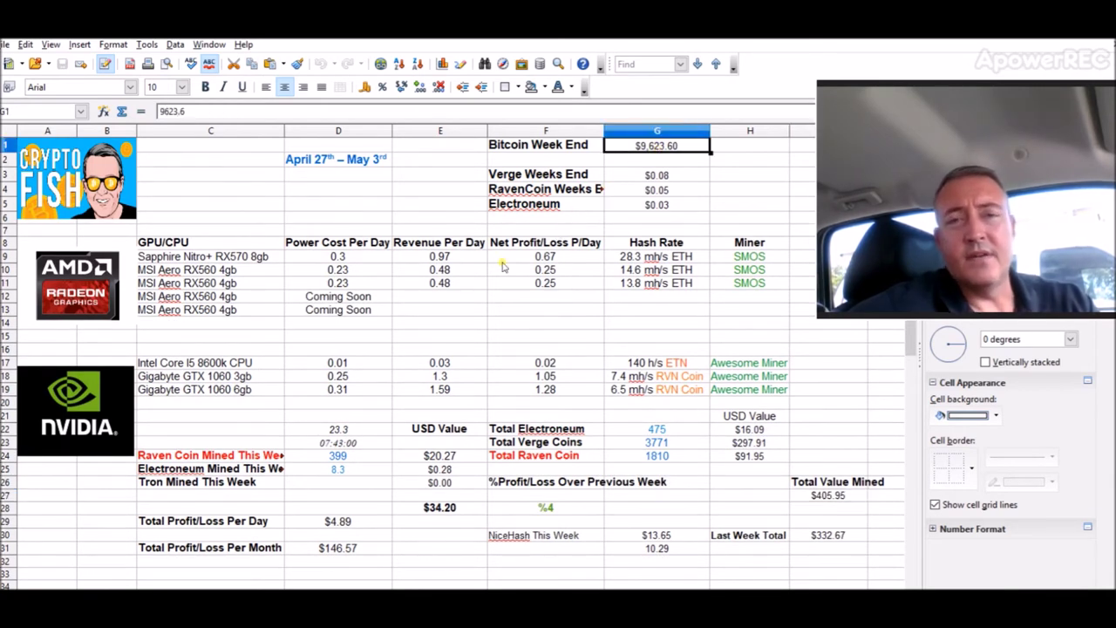
{"action": "key", "text": "Return"}
{"action": "key", "text": "ctrl+Page_Down"}
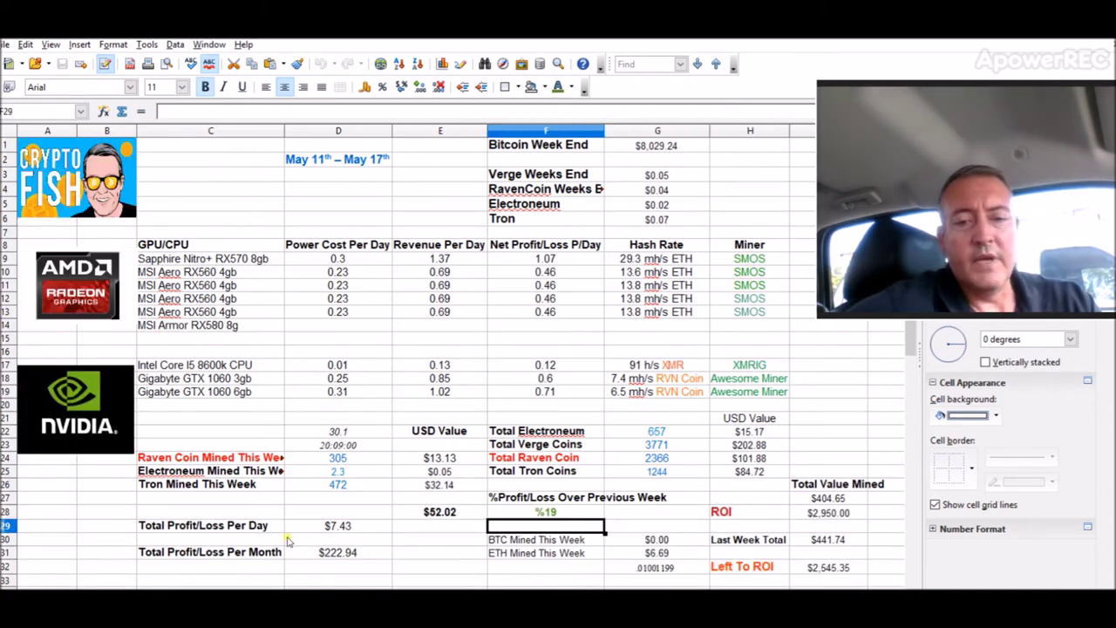
Inspect D29, the MSI Armor RX580 8g entry and $2,950.00 ROI, then edit H27 to reference H24.
{"action": "left_click", "coordinate": [366, 528]}
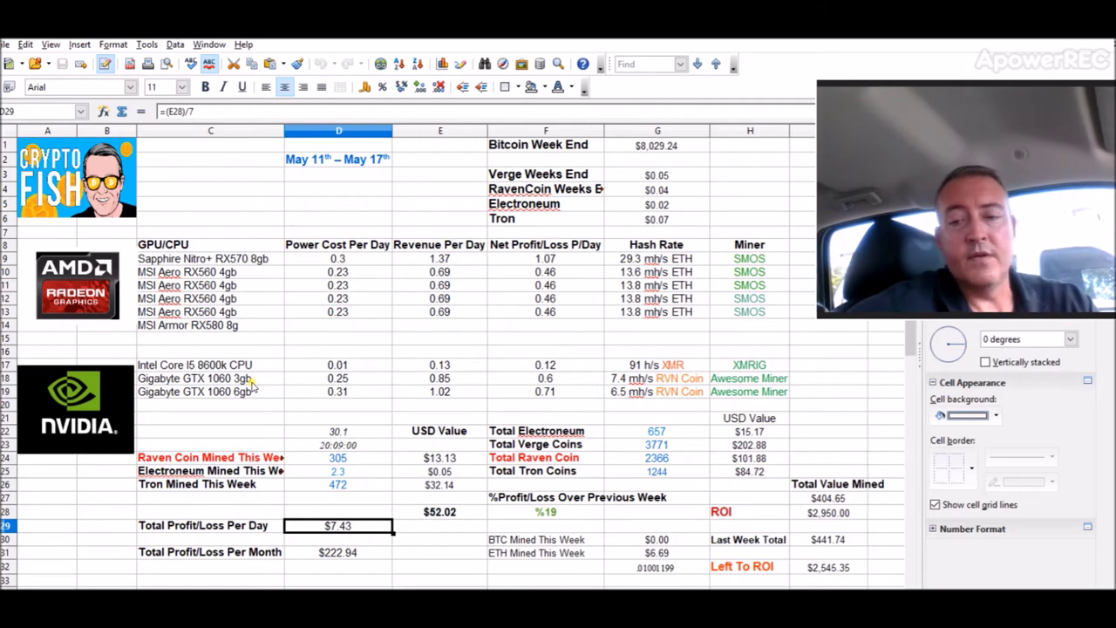
{"action": "left_click", "coordinate": [214, 331]}
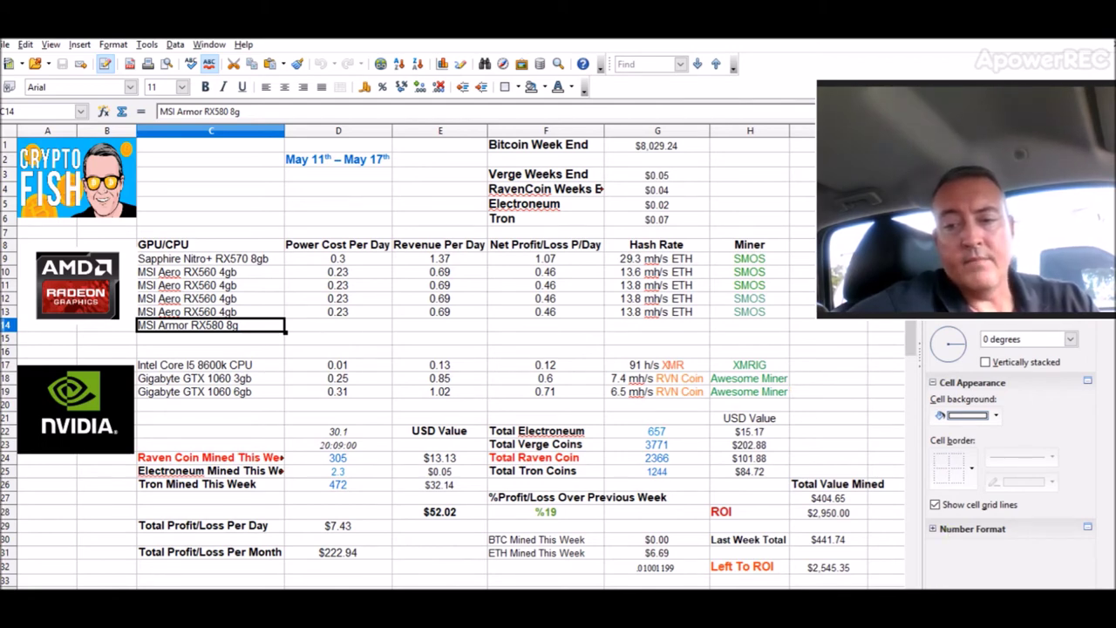
{"action": "left_click", "coordinate": [839, 516]}
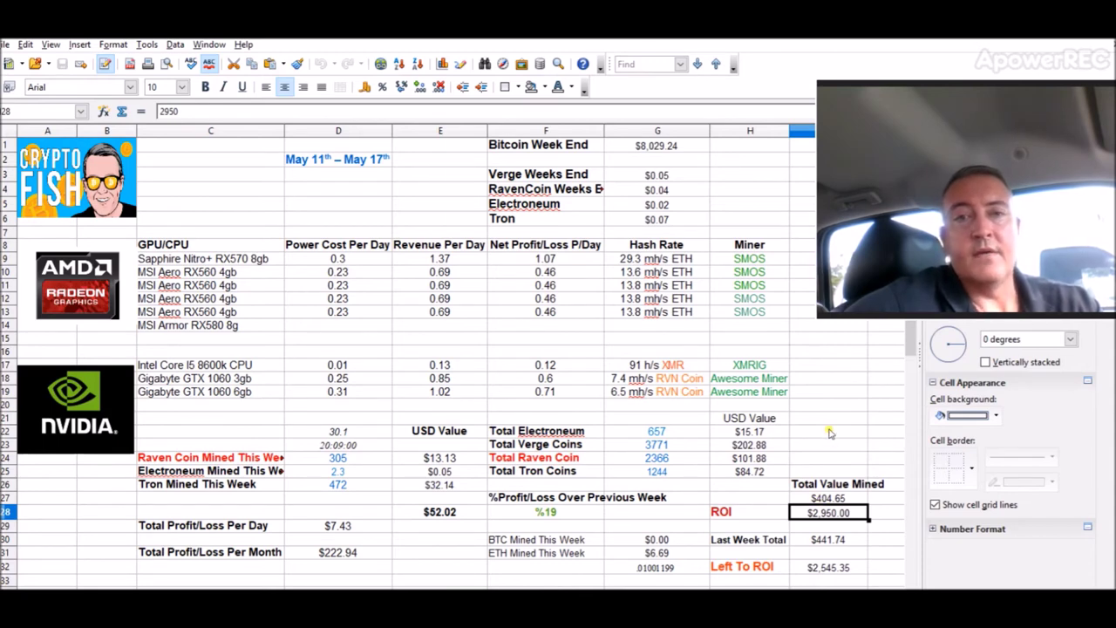
{"action": "double_click", "coordinate": [833, 499]}
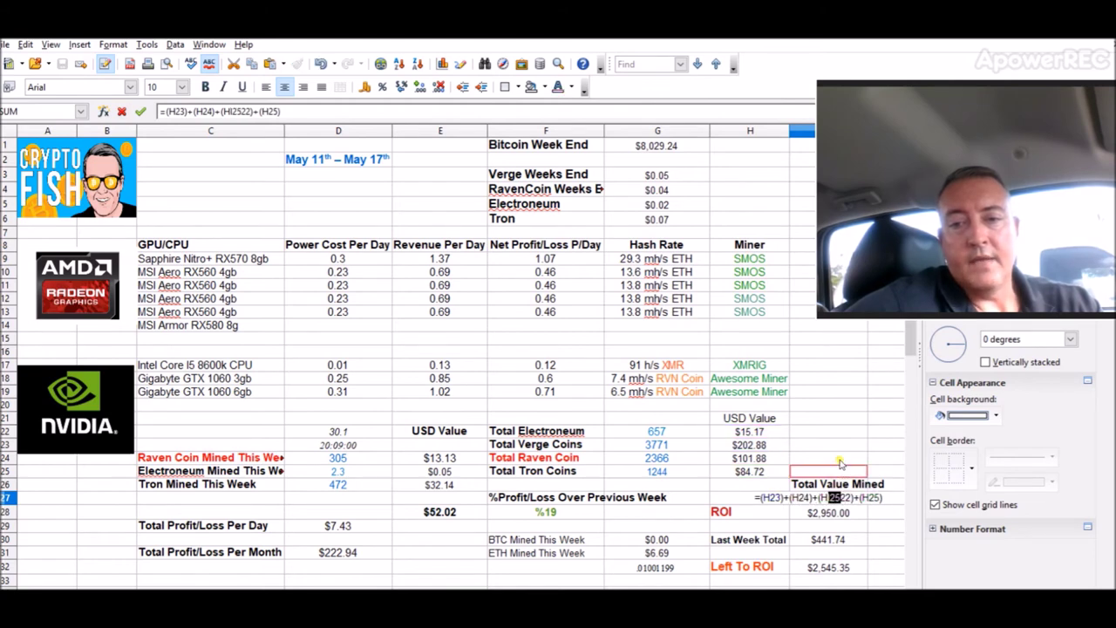
{"action": "left_click", "coordinate": [839, 459]}
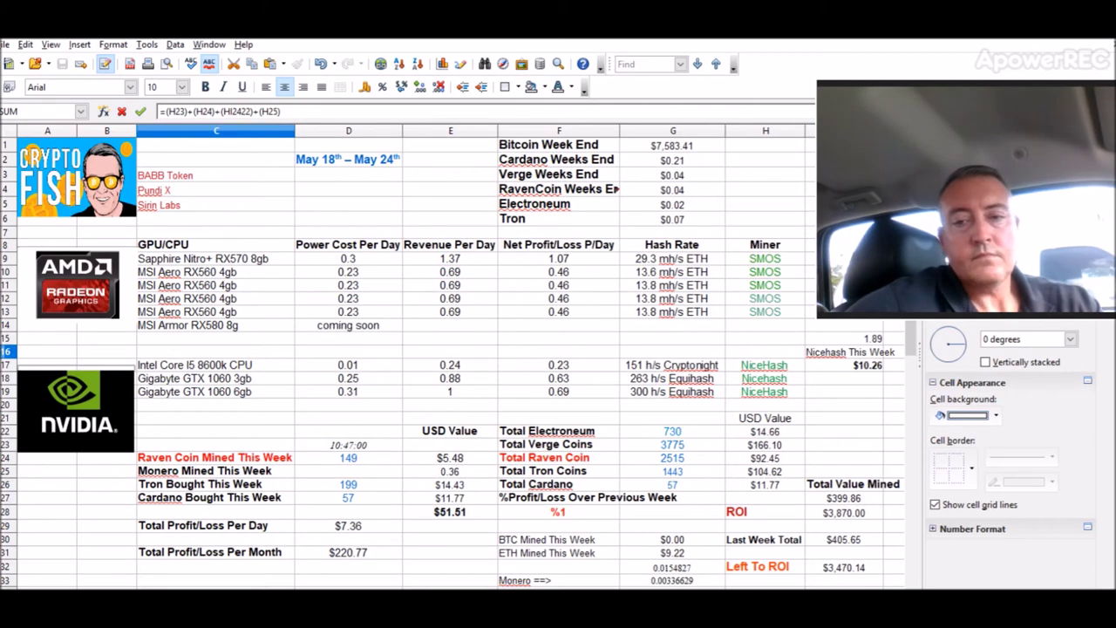
Try linking Total Value Mined to the previous week's H27, cancel the edit, then check E28 and totals.
{"action": "left_click", "coordinate": [821, 499]}
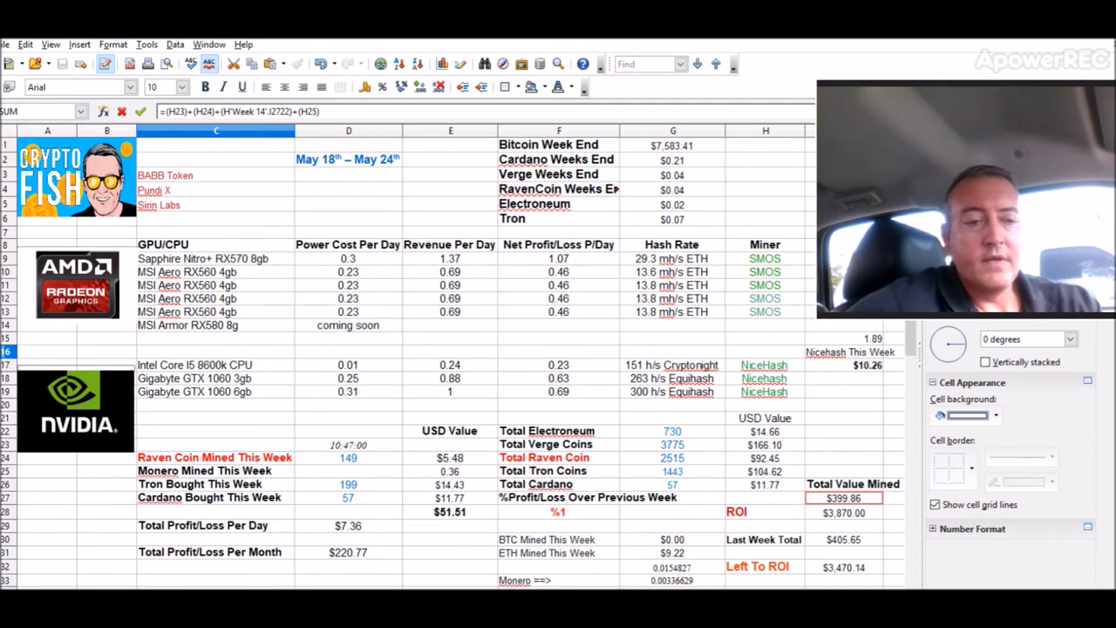
{"action": "key", "text": "ctrl+Page_Up"}
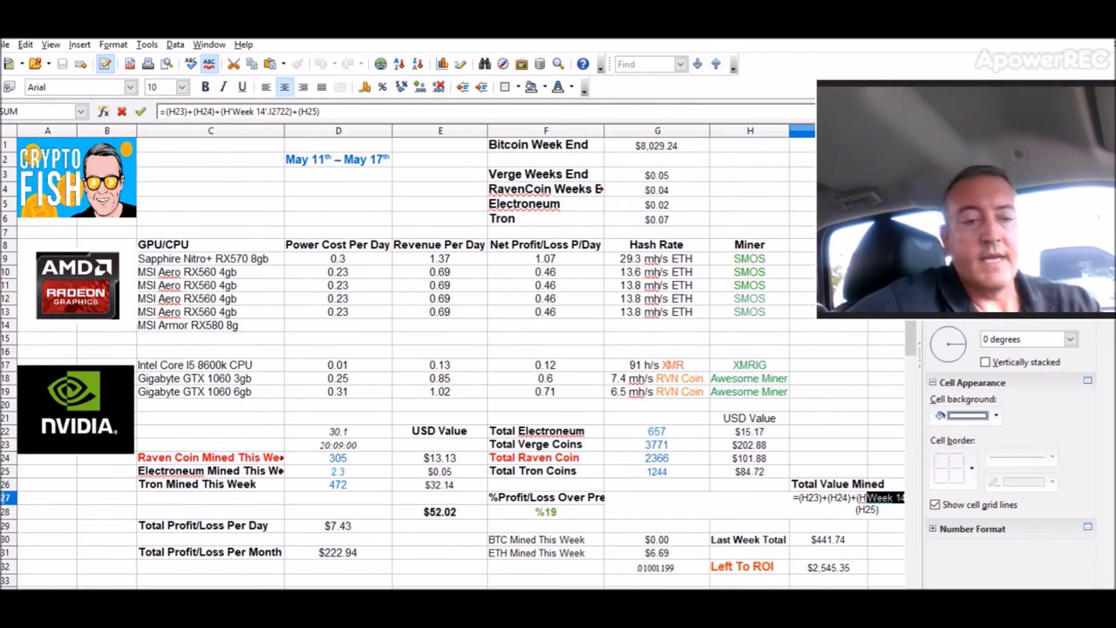
{"action": "key", "text": "ctrl+Page_Down"}
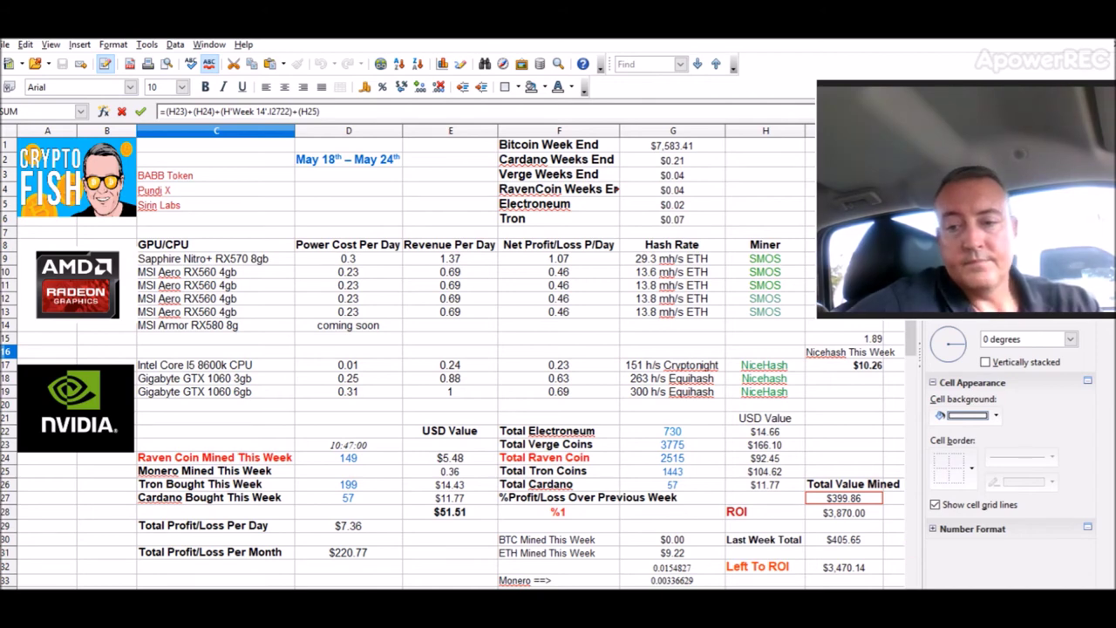
{"action": "key", "text": "Escape"}
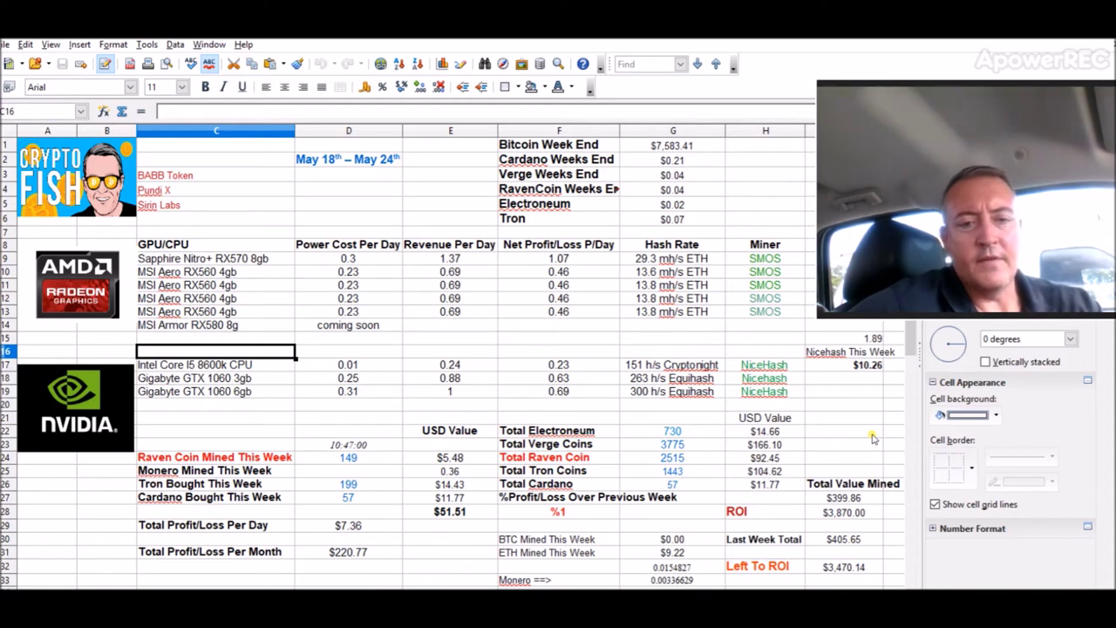
{"action": "left_click", "coordinate": [468, 513]}
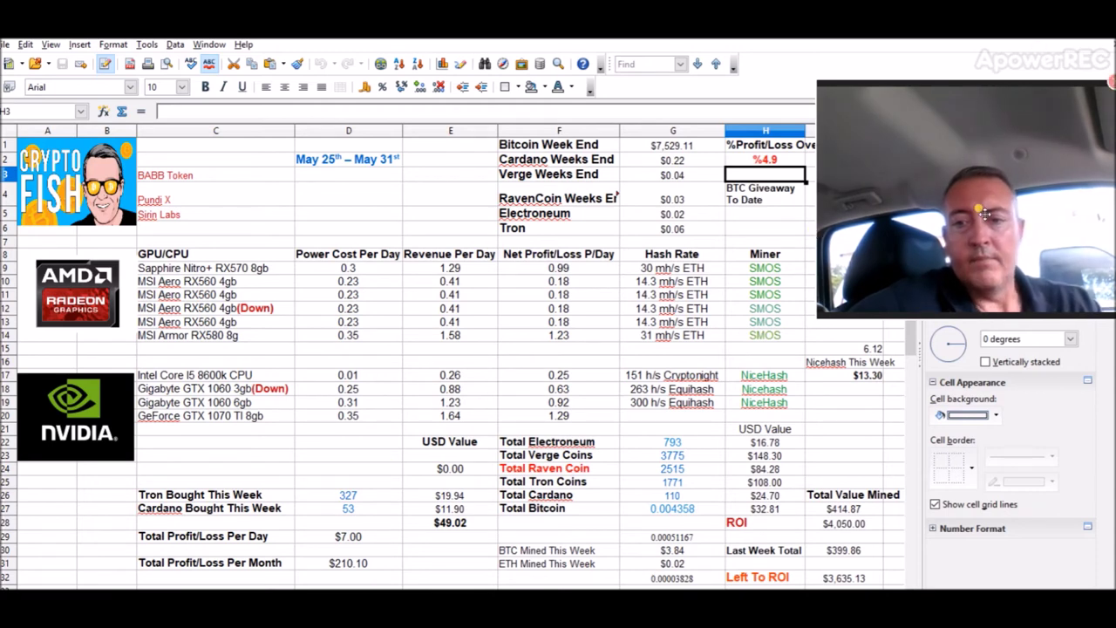
{"action": "left_click", "coordinate": [873, 513]}
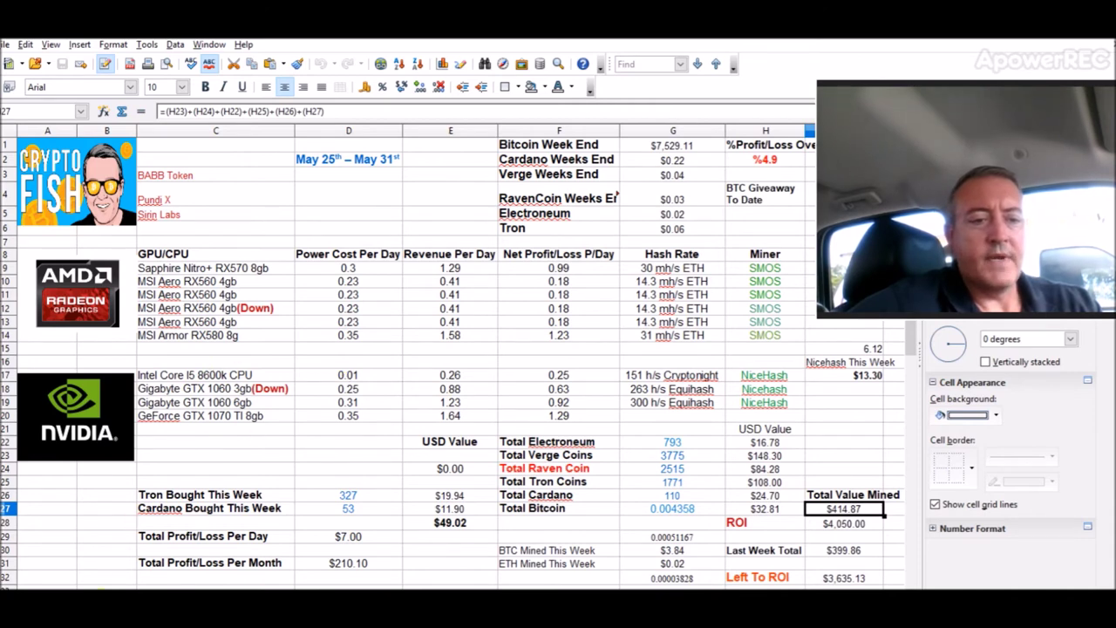
Check C20 on the May 18–24 sheet, then edit the GeForce GTX 1070 TI 8gb entry on May 25–31.
{"action": "key", "text": "ctrl+Page_Up"}
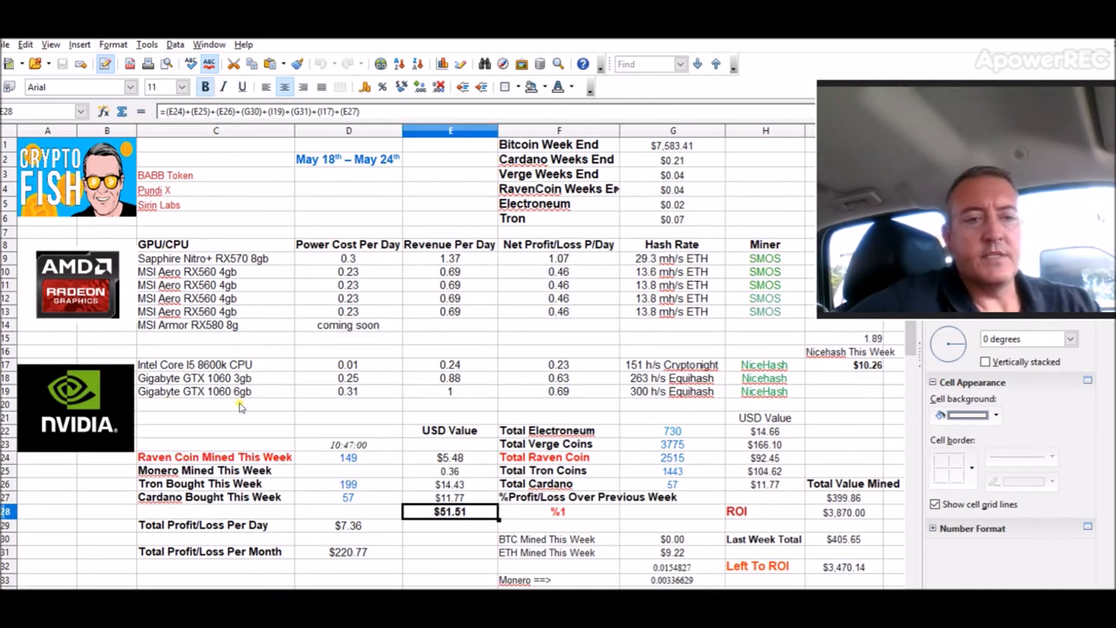
{"action": "left_click", "coordinate": [240, 406]}
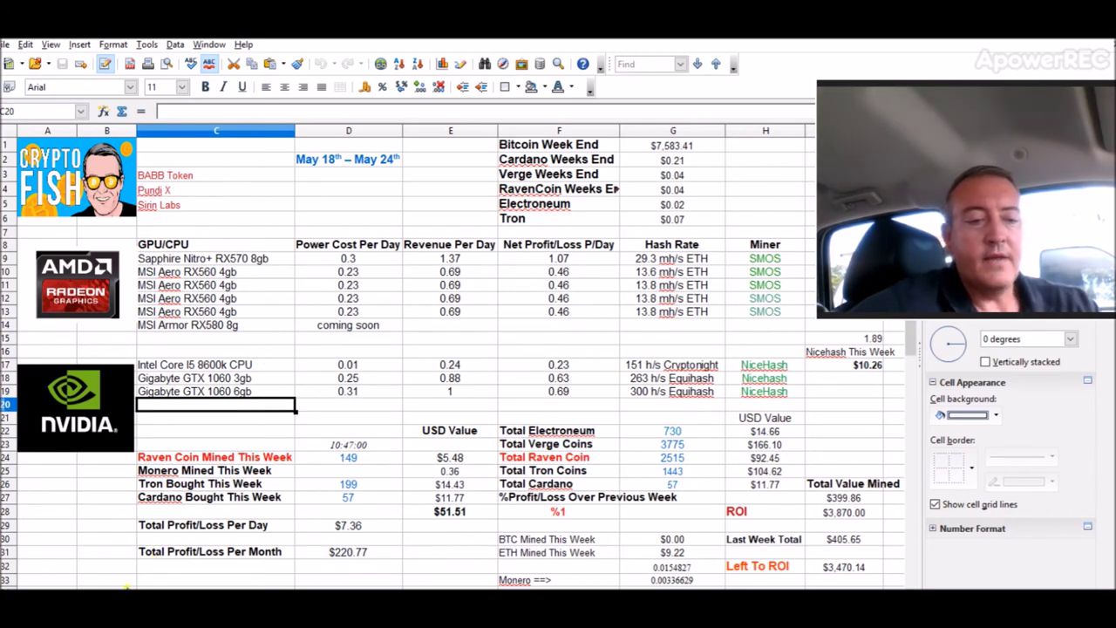
{"action": "key", "text": "ctrl+Page_Down"}
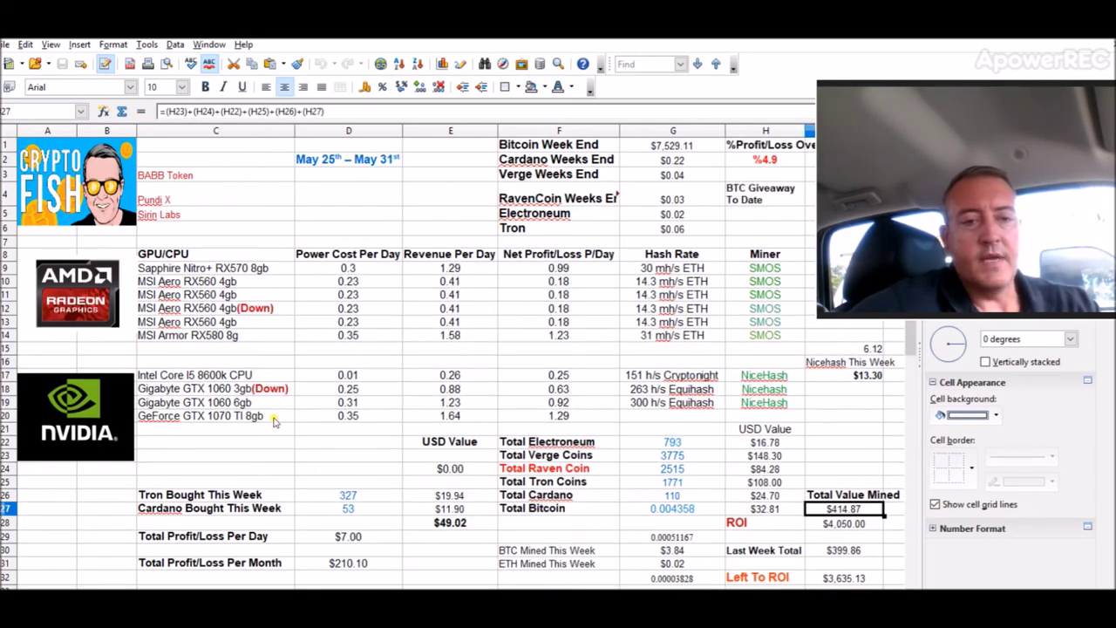
{"action": "double_click", "coordinate": [272, 416]}
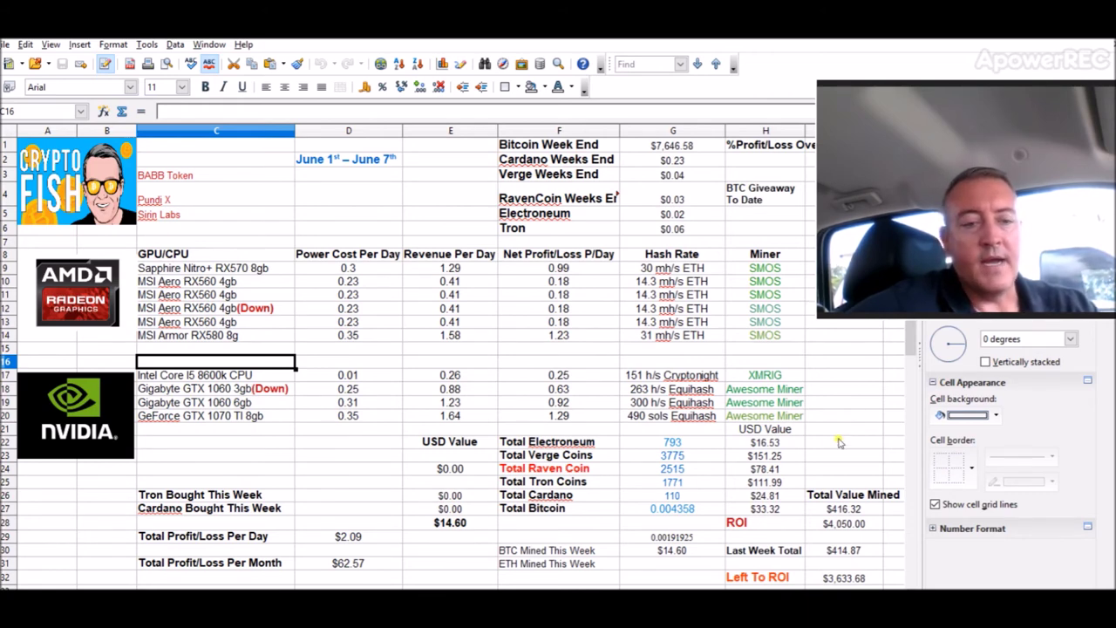
{"action": "key", "text": "Down"}
{"action": "key", "text": "Down"}
{"action": "key", "text": "Down"}
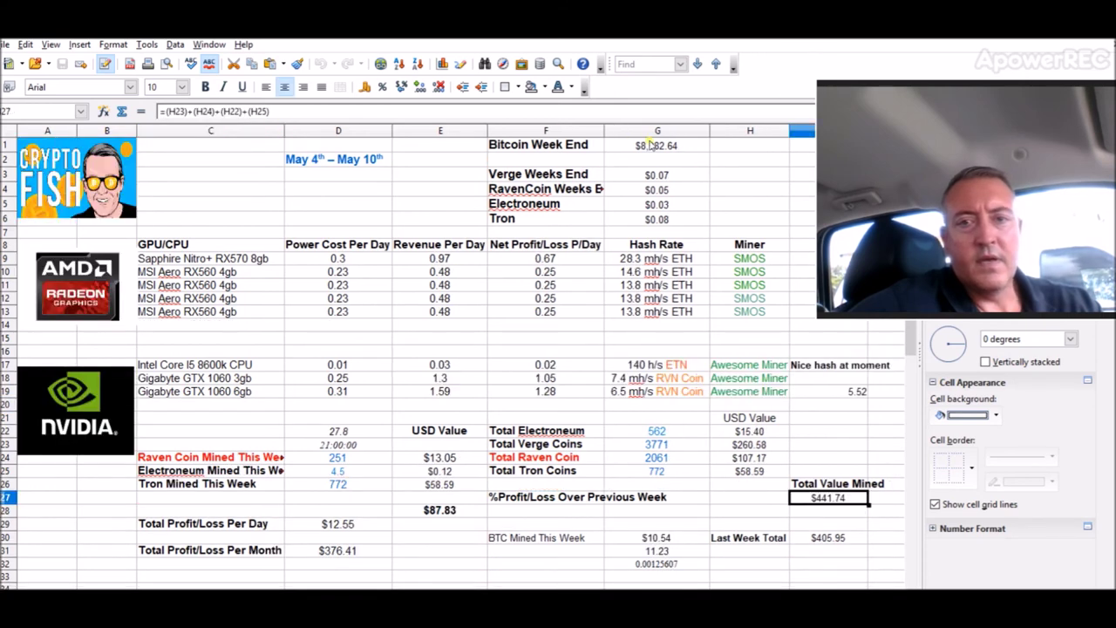
{"action": "left_click", "coordinate": [652, 146]}
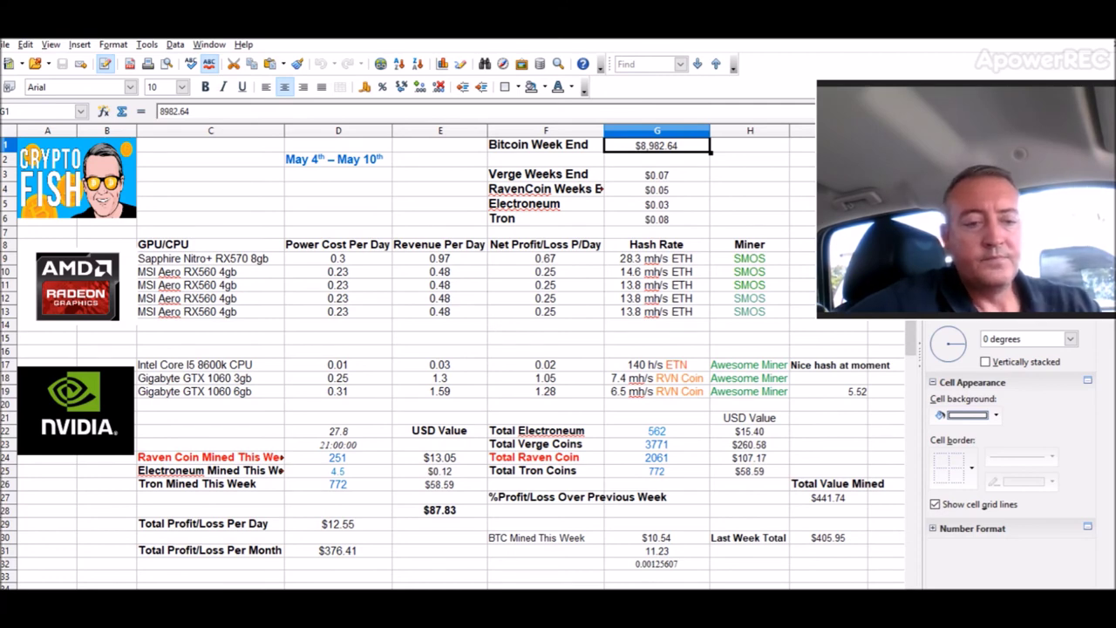
{"action": "key", "text": "ctrl+Page_Down"}
{"action": "key", "text": "ctrl+Page_Down"}
{"action": "key", "text": "ctrl+Page_Down"}
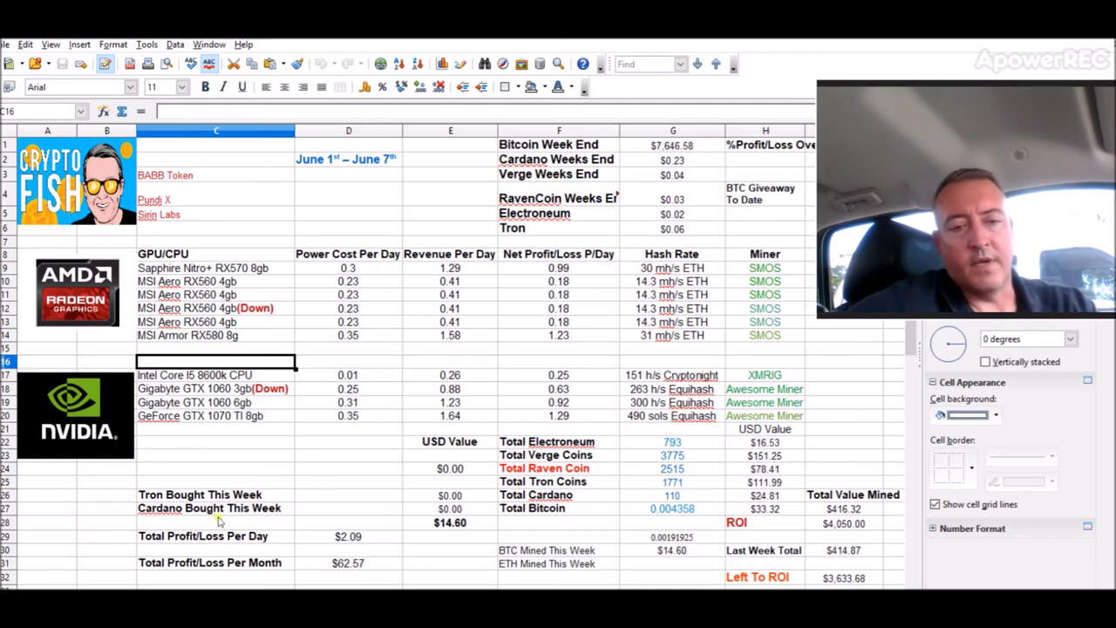
{"action": "left_click", "coordinate": [652, 553]}
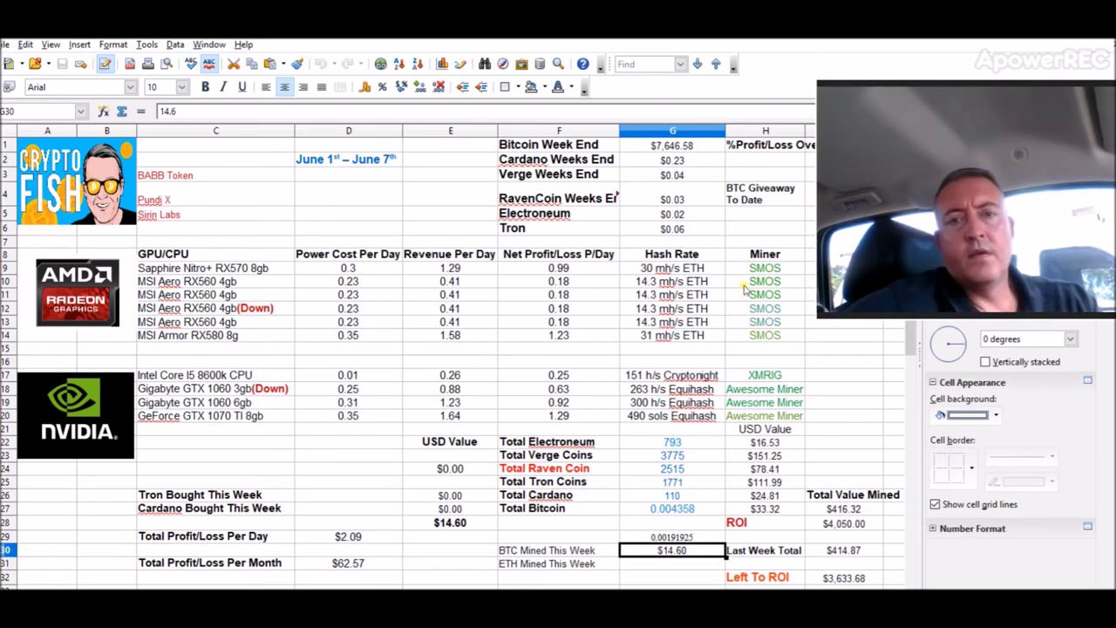
{"action": "left_click_drag", "start_coordinate": [975, 218], "coordinate": [521, 258]}
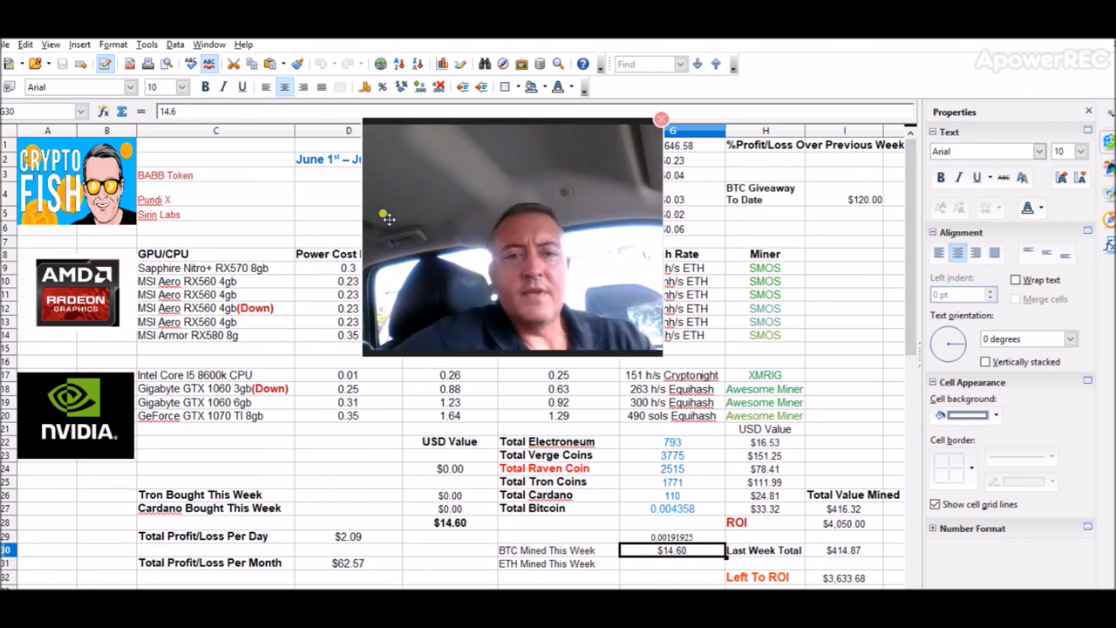
{"action": "left_click_drag", "start_coordinate": [663, 355], "coordinate": [726, 417]}
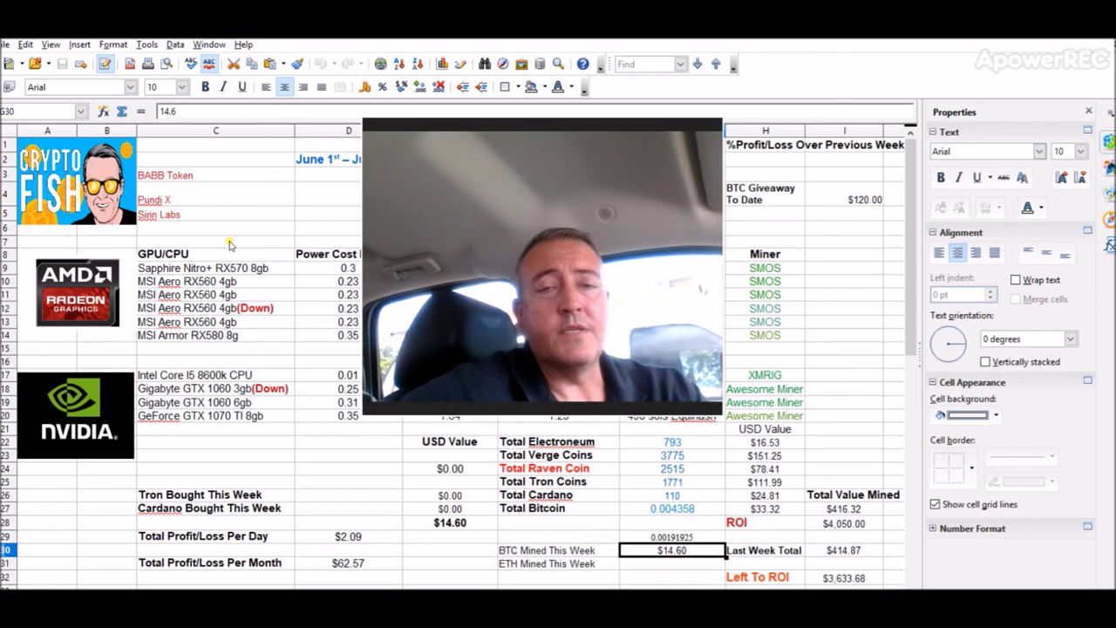
{"action": "mouse_move", "coordinate": [528, 319]}
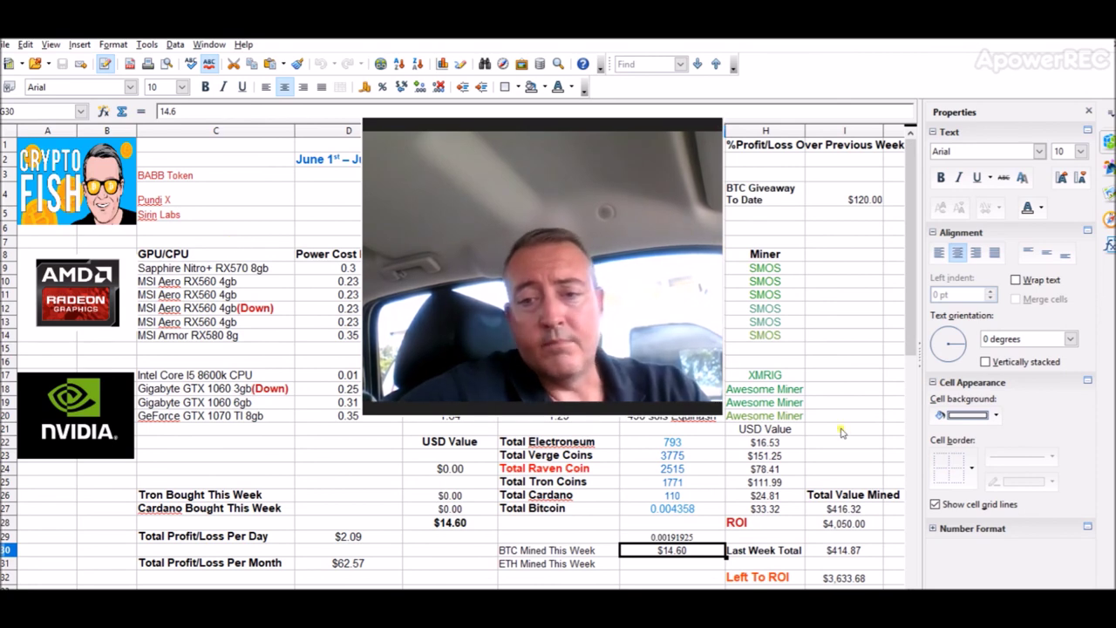